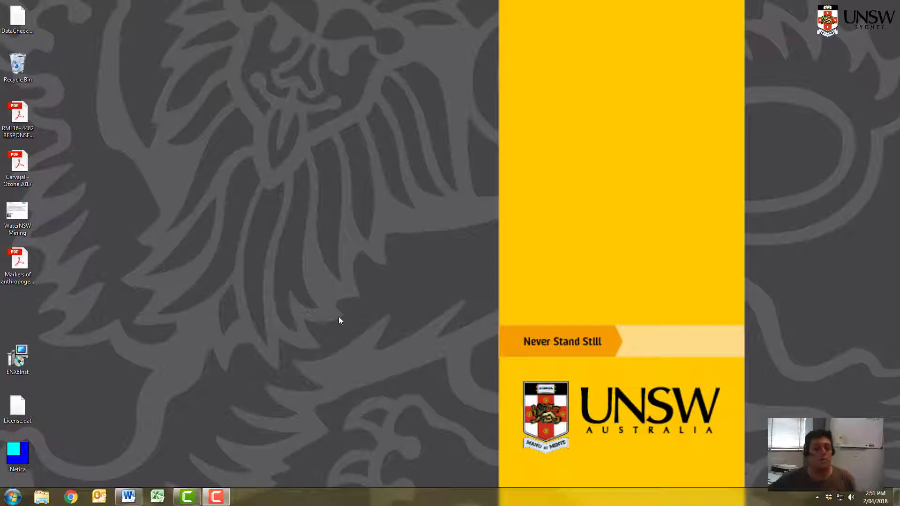
left_click(12, 498)
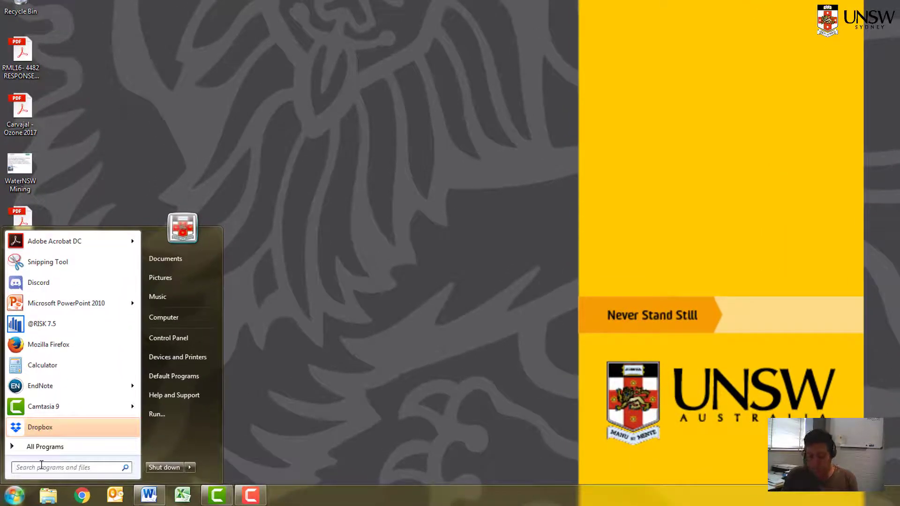
type("@Risk")
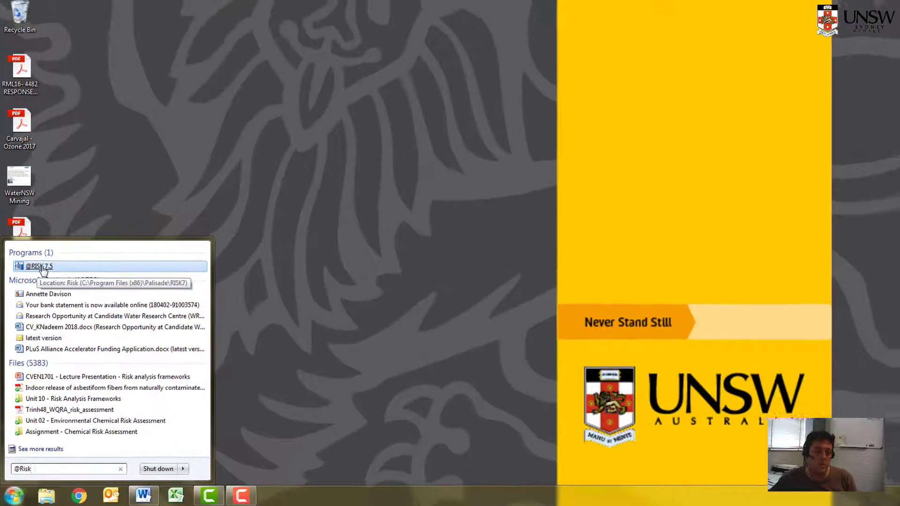
left_click(51, 265)
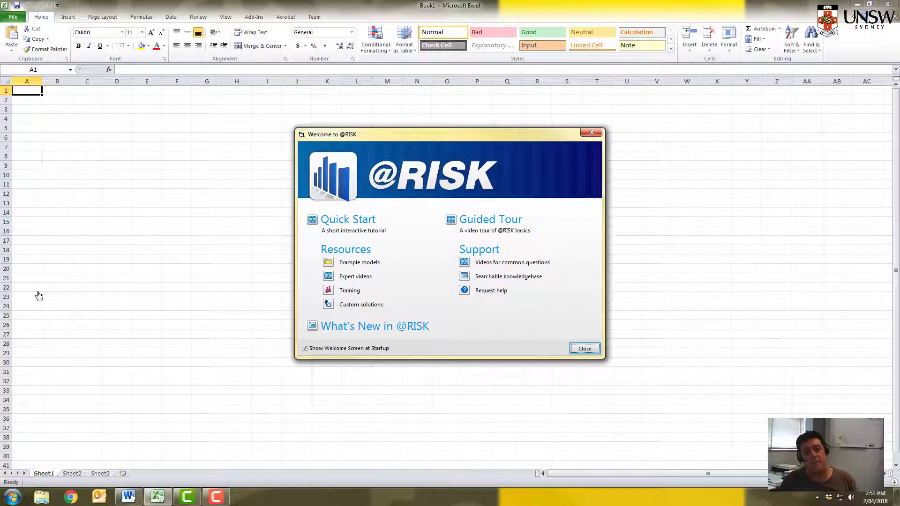
left_click(584, 349)
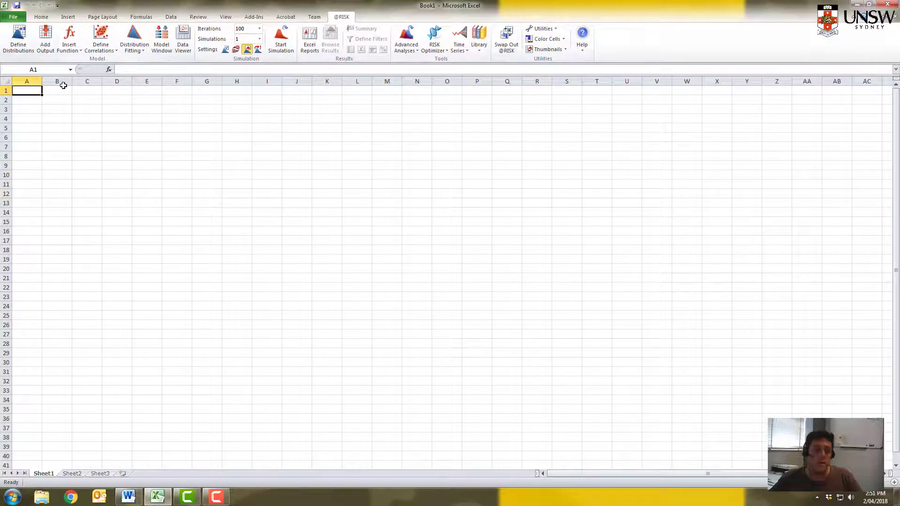
left_click_drag(43, 82, 252, 82)
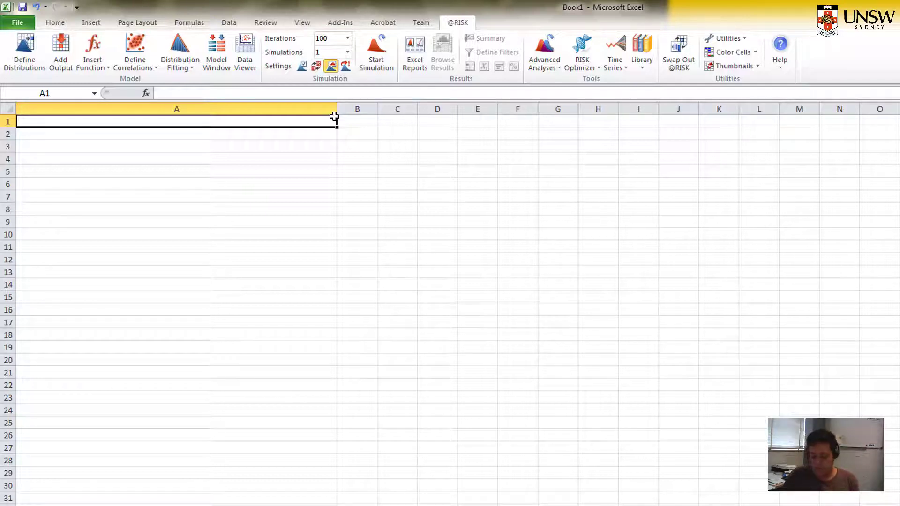
Step: Enter 'How many packets of party pies should I buy for the Christmas Party?' in A1
type("How")
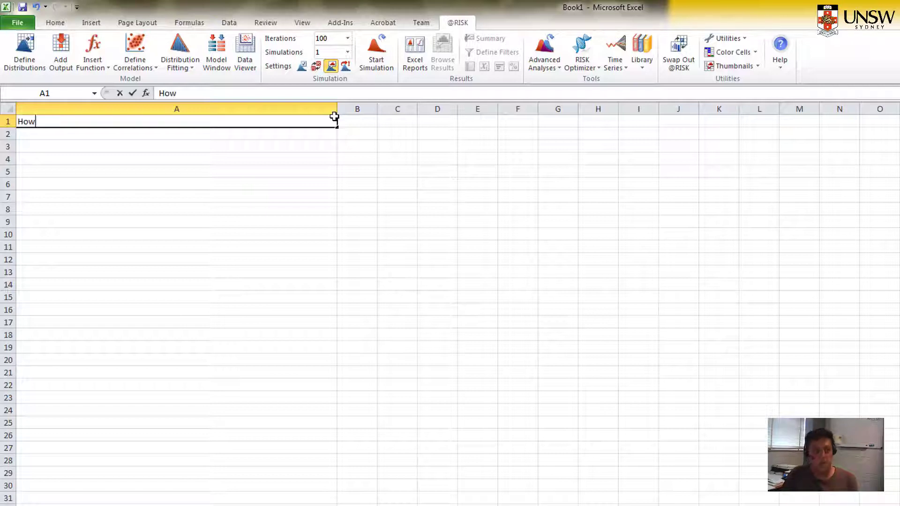
type(" many pacxke")
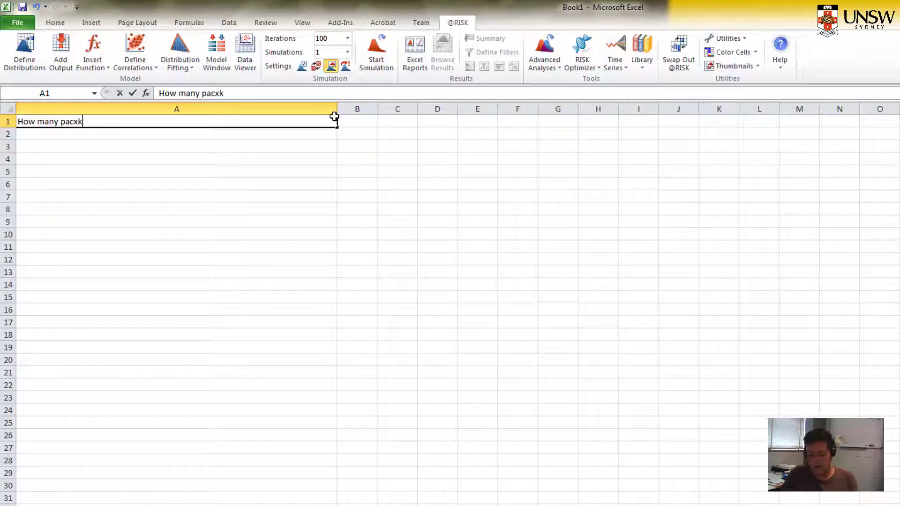
key("BackSpace")
key("BackSpace")
key("BackSpace")
type("kets of patr")
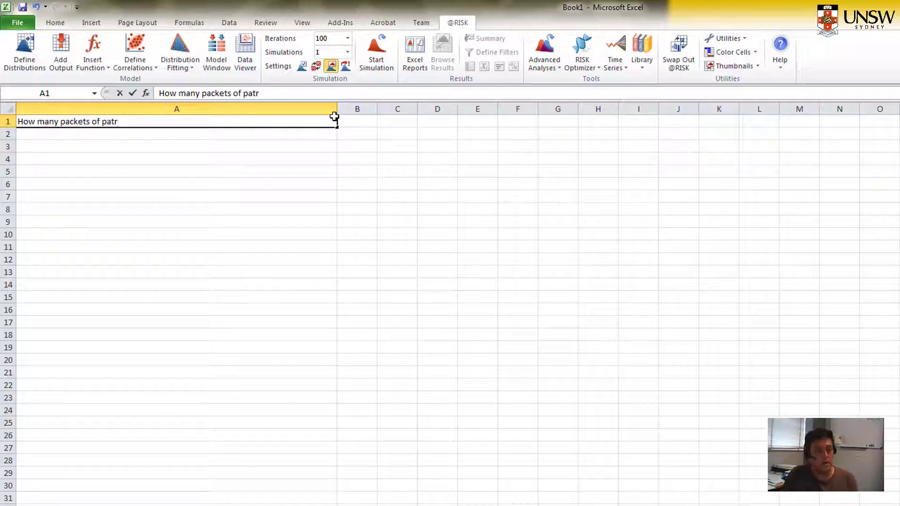
key("BackSpace")
key("BackSpace")
type("tr")
key("BackSpace")
key("BackSpace")
type("rty ")
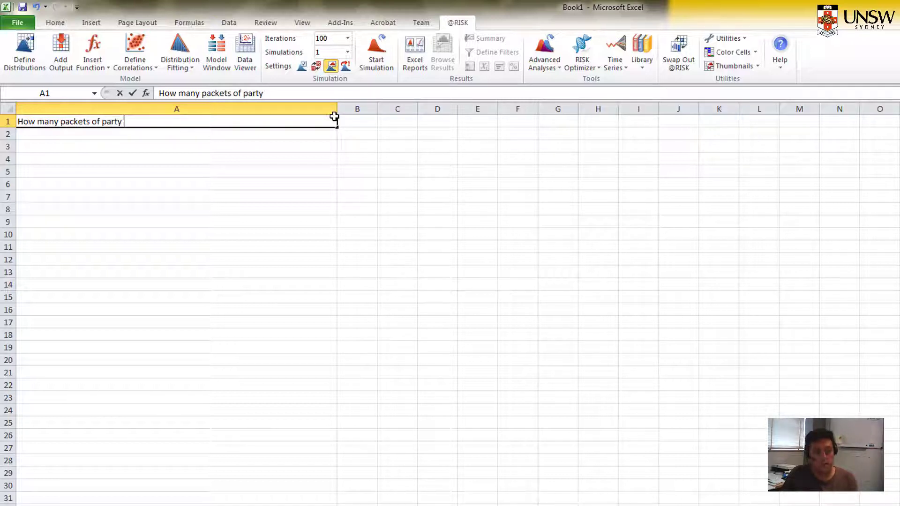
type("pies sho")
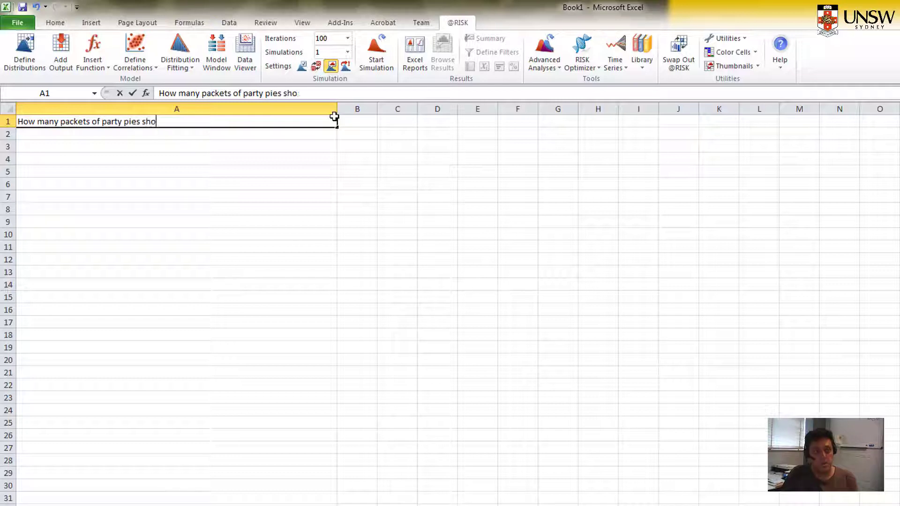
type("uld I bu")
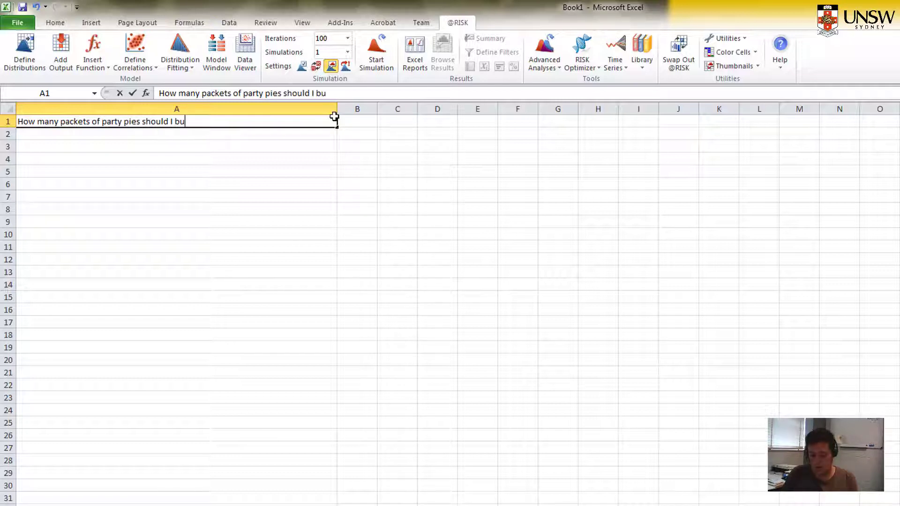
type("y for the Christman")
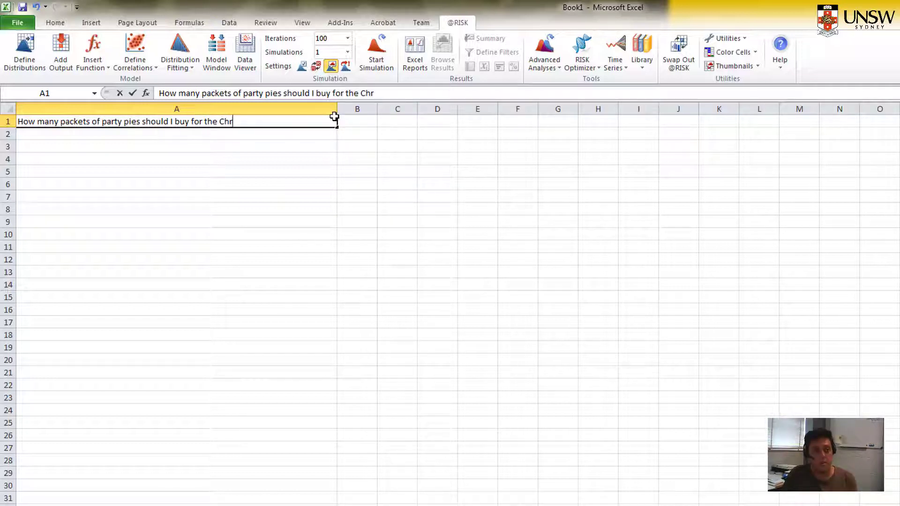
key("BackSpace")
key("BackSpace")
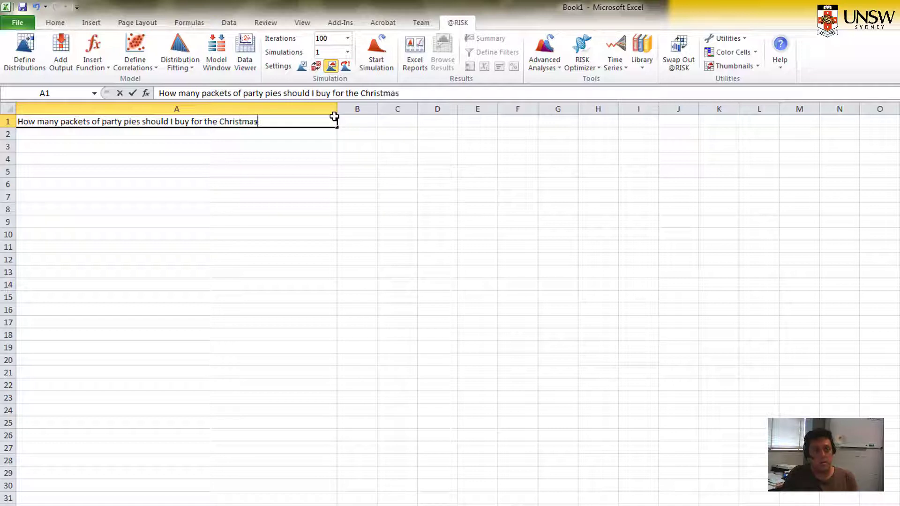
type("s Party")
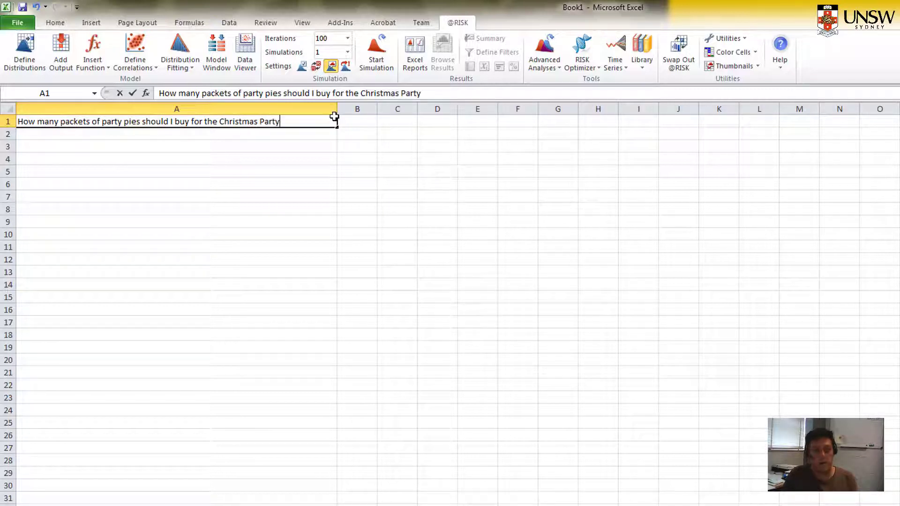
type("?")
key("Return")
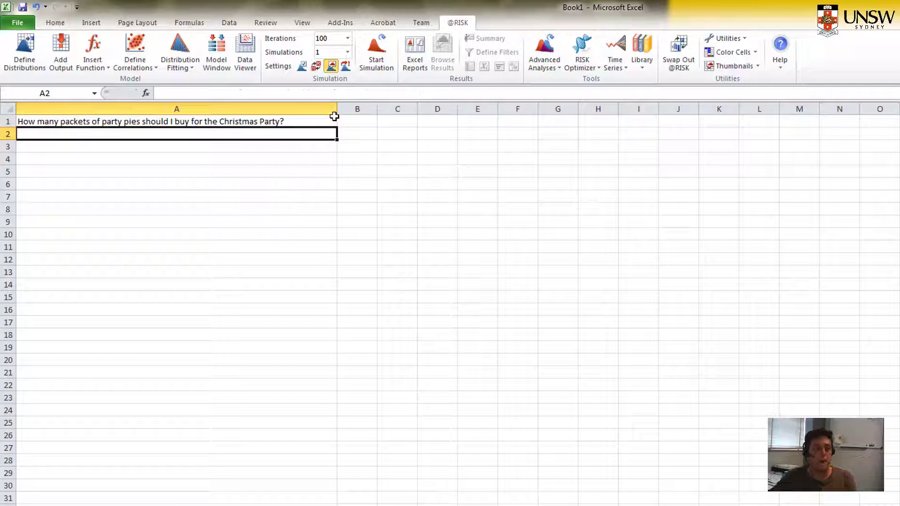
Step: Make the A1 question bold
left_click(312, 120)
left_click(57, 23)
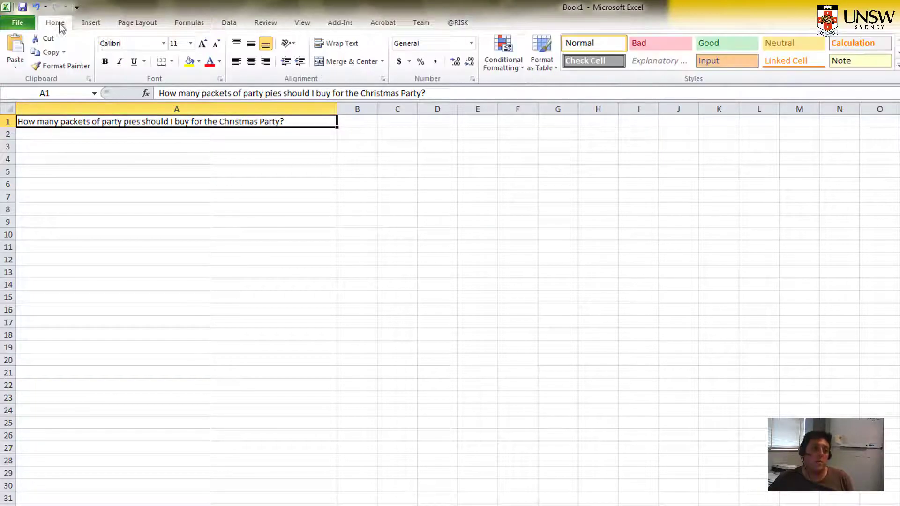
left_click(105, 61)
left_click(128, 134)
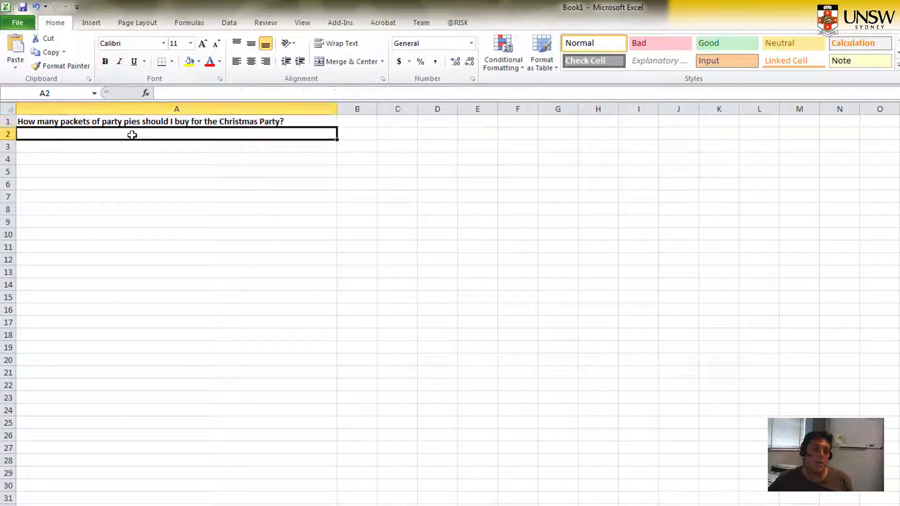
Step: Enter 'How many people will attend the party?' in A2 with 100 in B2
left_click(458, 23)
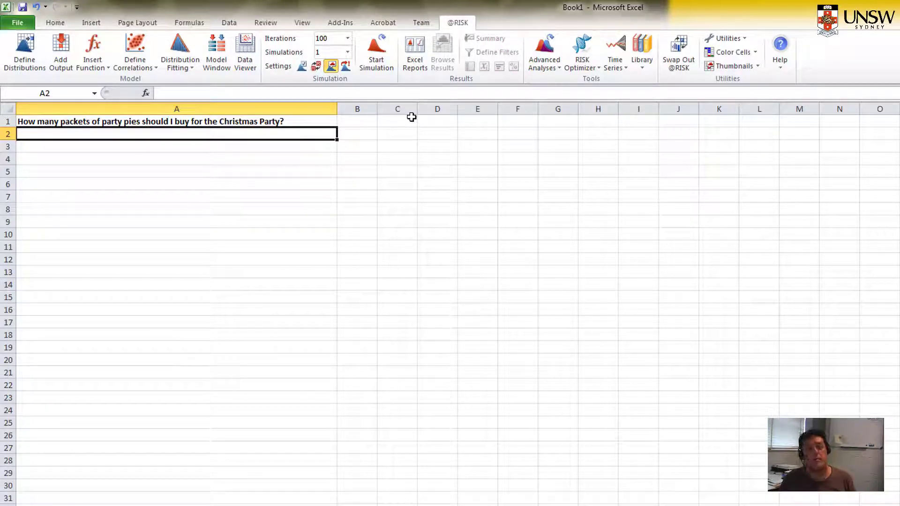
type("How many ")
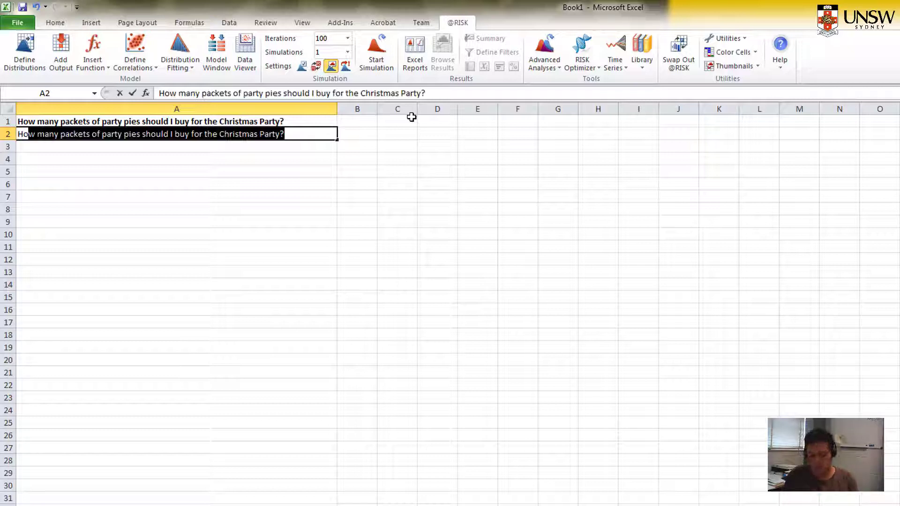
type("peopl")
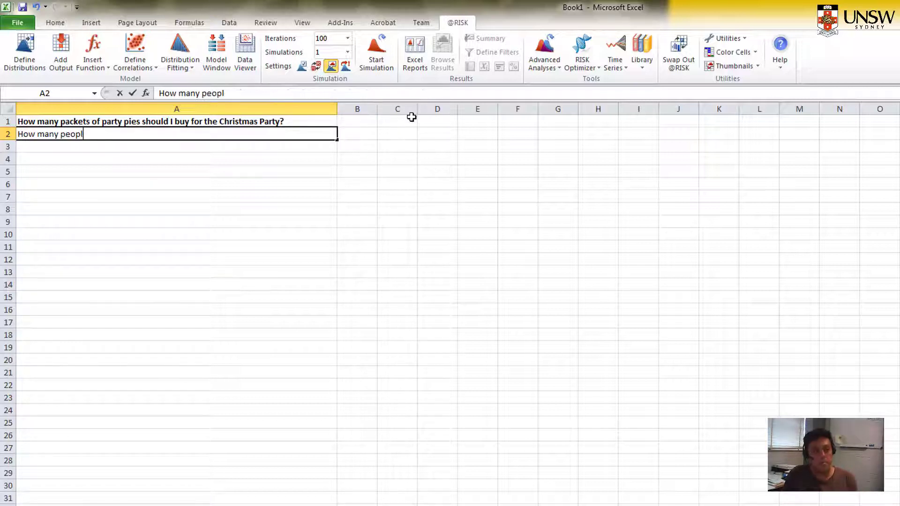
type("e will attend the party")
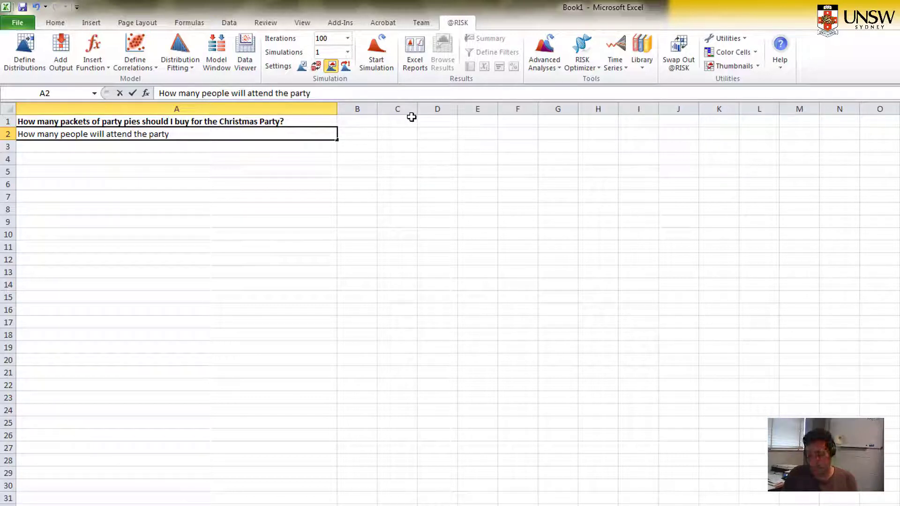
type("?")
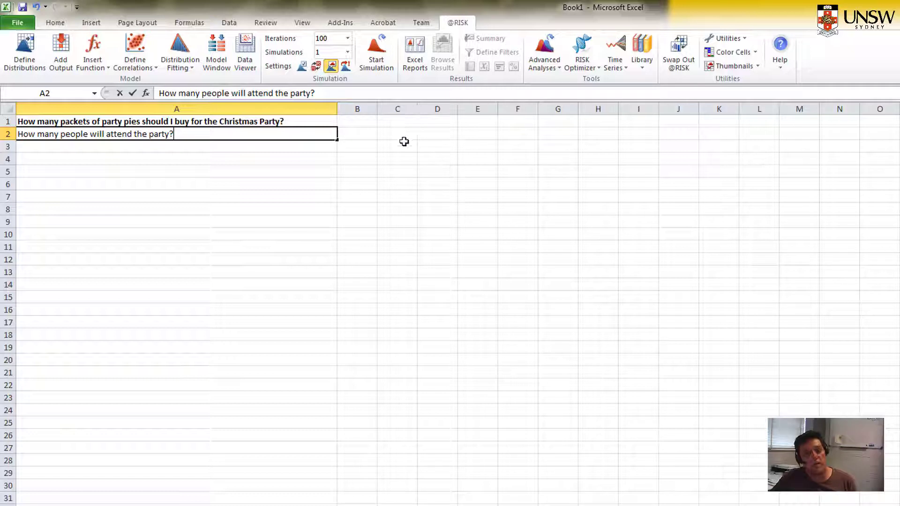
left_click(372, 133)
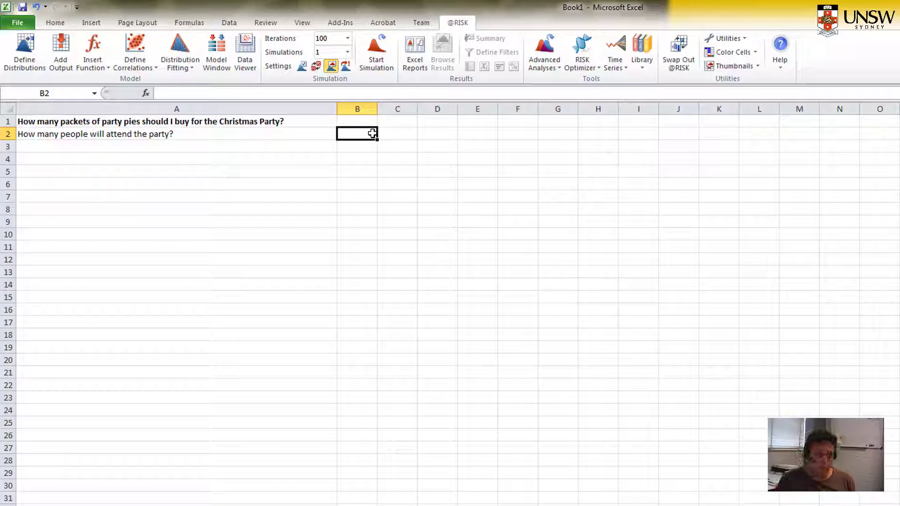
type("100")
key("Return")
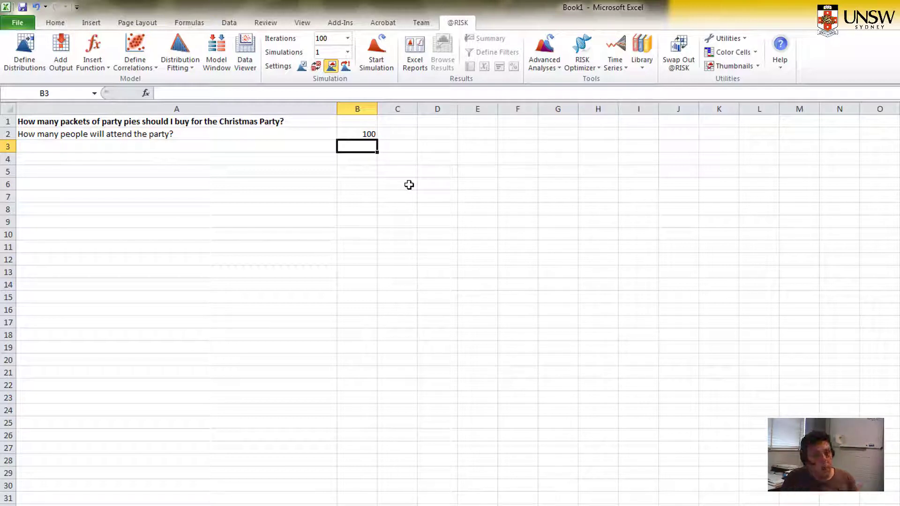
Step: Enter 'How many party pies will each person eat?' in A3 with 5 in B3
left_click(177, 146)
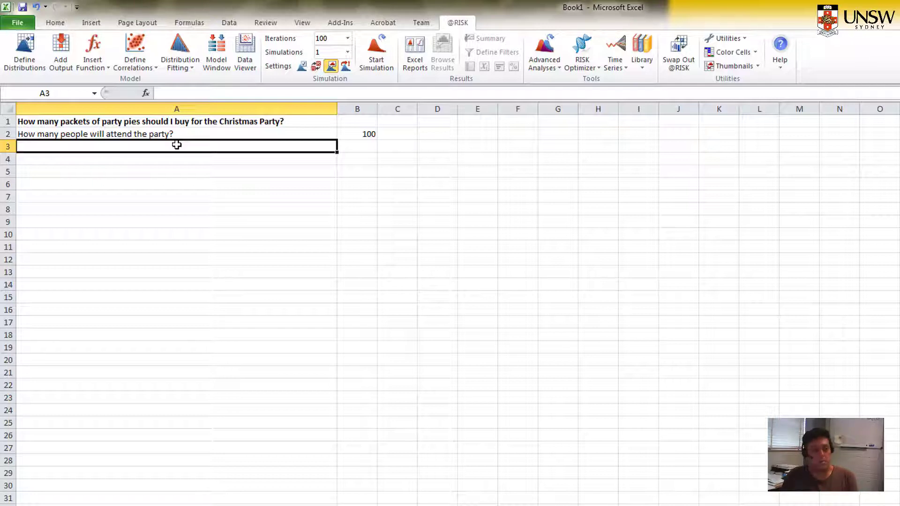
type("How ma")
key("BackSpace")
key("BackSpace")
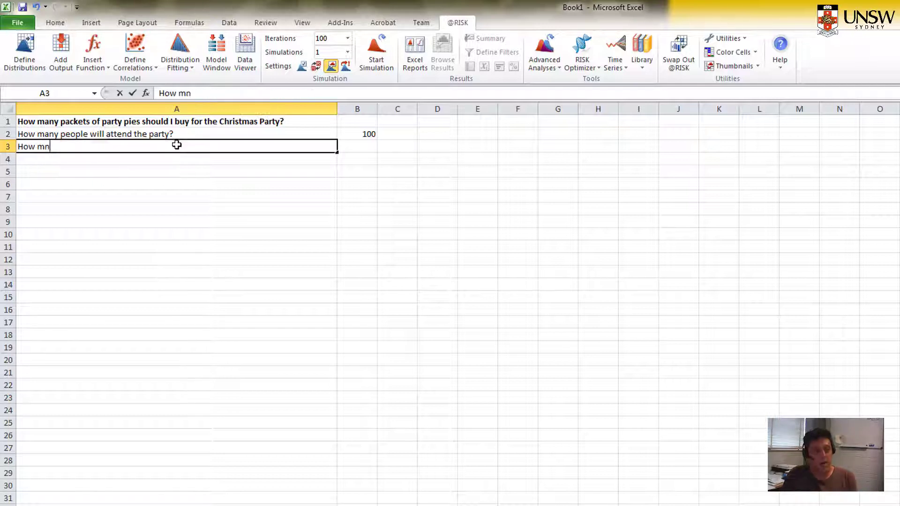
type("any pa")
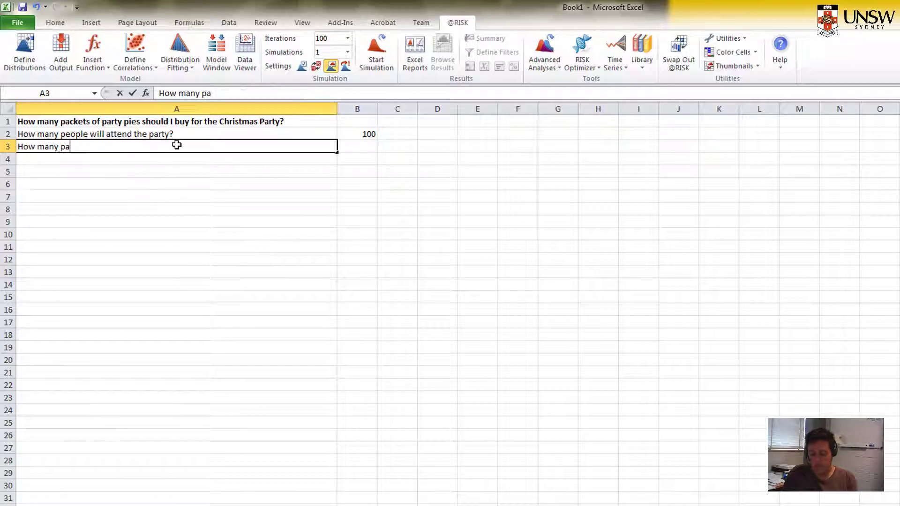
type("rty pies wil")
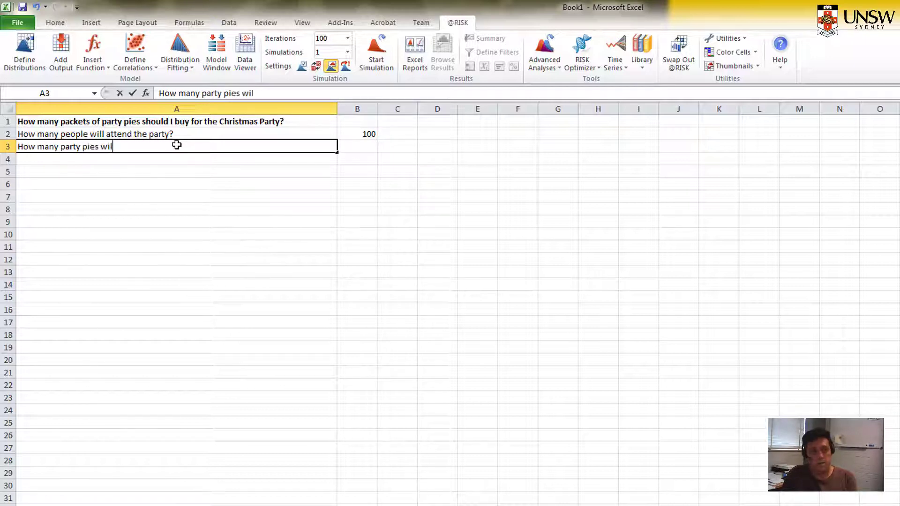
type("ea ch")
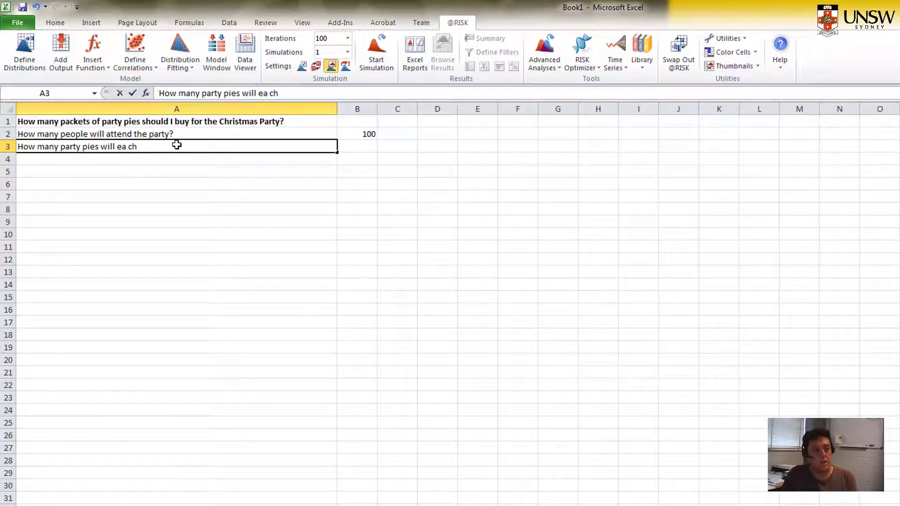
key("BackSpace")
key("BackSpace")
key("BackSpace")
type("ch person ")
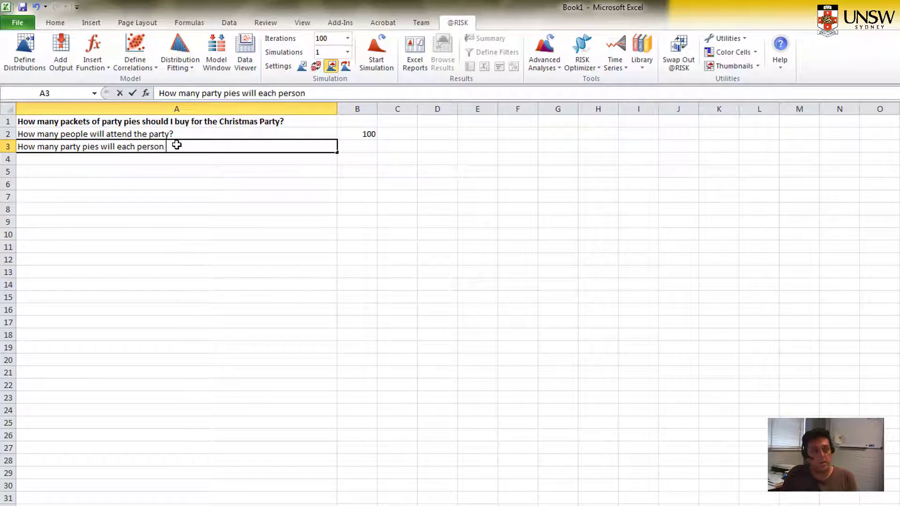
type("eat?")
key("BackSpace")
key("BackSpace")
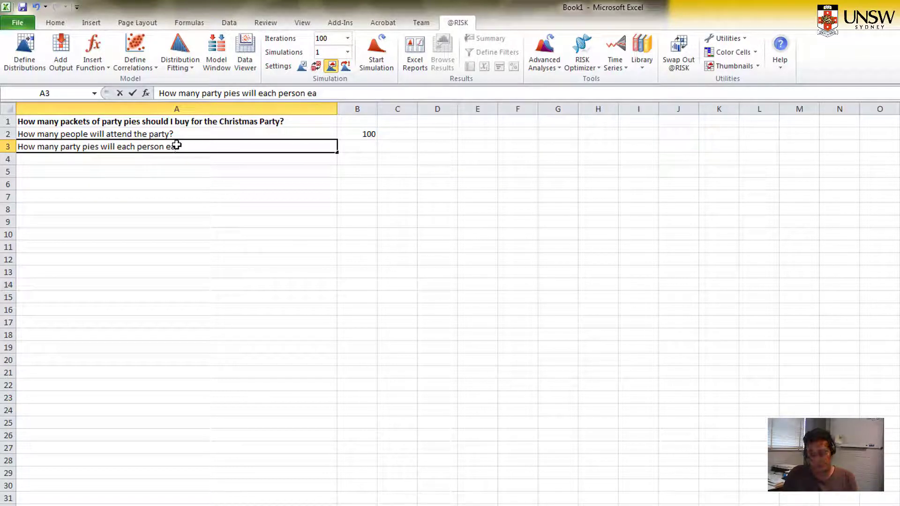
type("?")
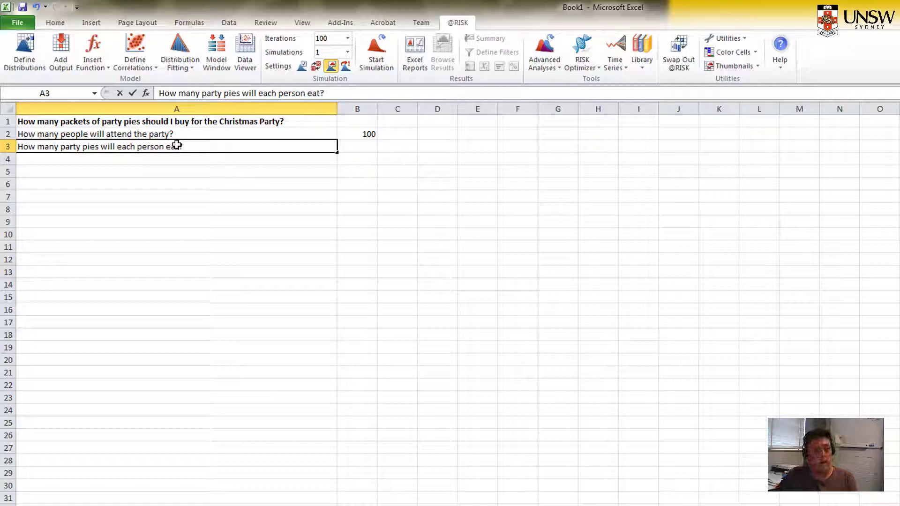
left_click(361, 146)
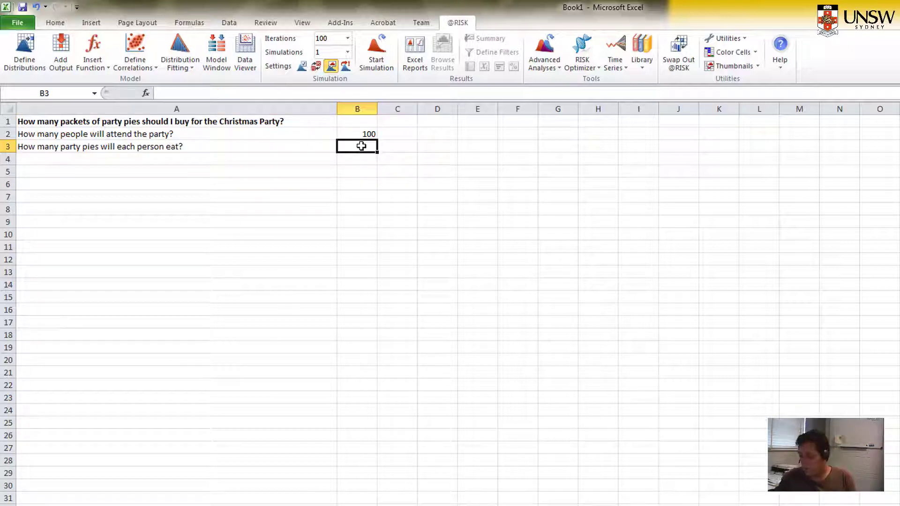
type("5")
key("Return")
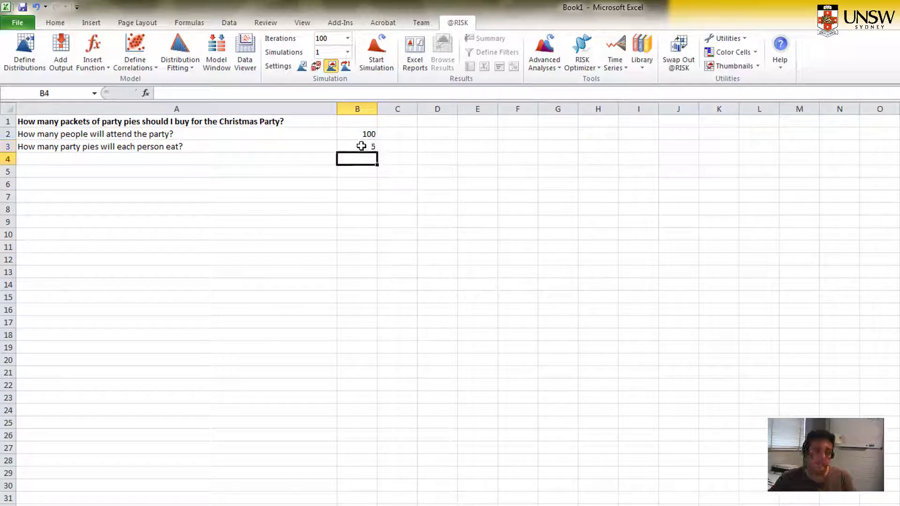
Step: Type 'How many party pies will I need to buy?' into A4
left_click(195, 157)
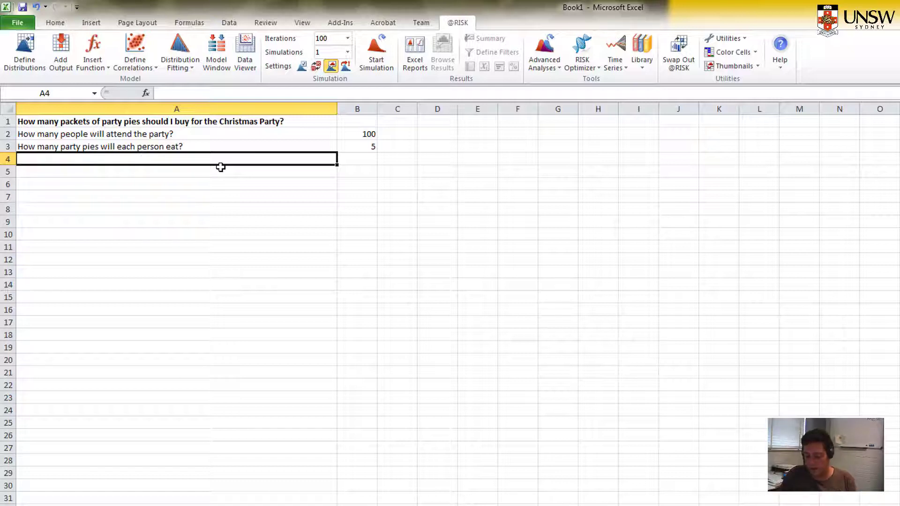
type("Ho wmany")
key("BackSpace")
key("BackSpace")
key("BackSpace")
key("BackSpace")
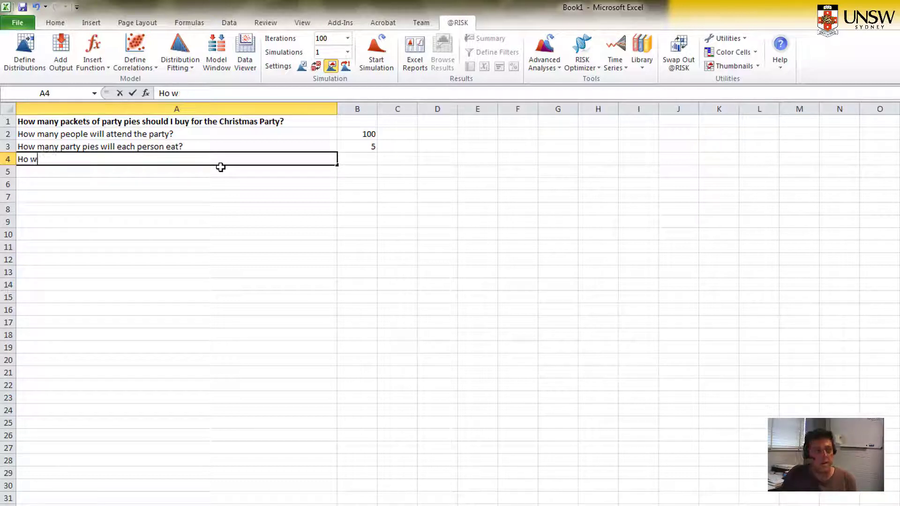
key("BackSpace")
key("BackSpace")
key("BackSpace")
type("ow man")
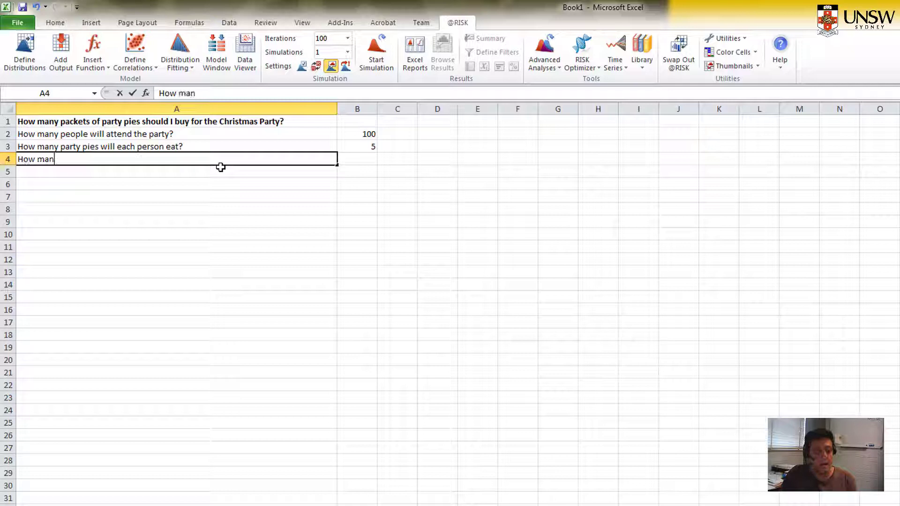
type("y party ")
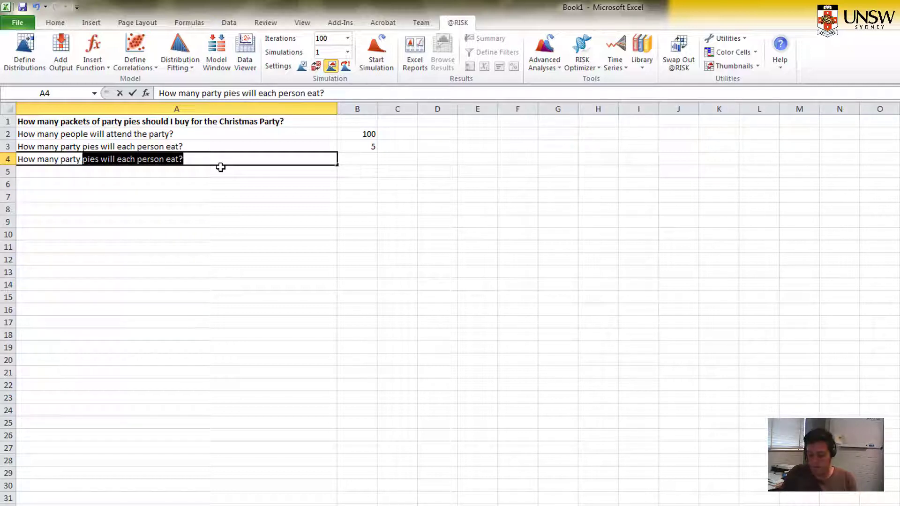
type("pies will I n")
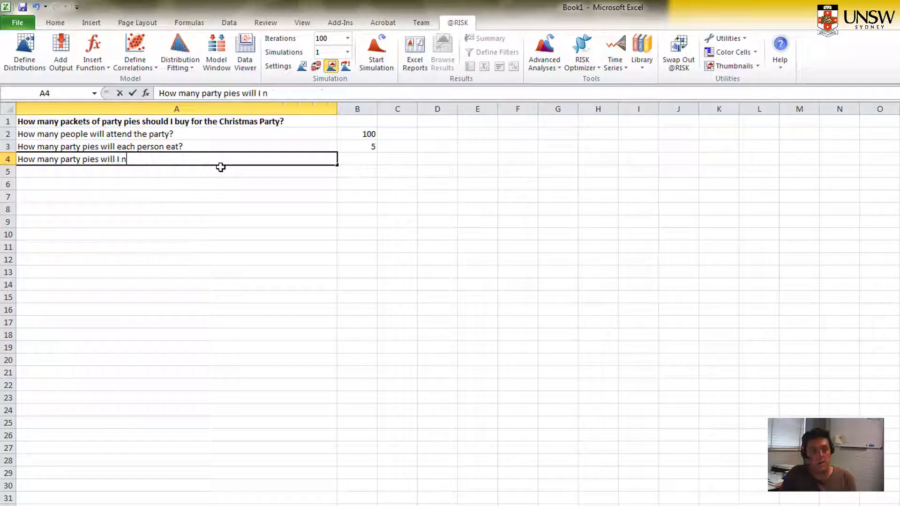
type("eed to buy?")
key("BackSpace")
key("BackSpace")
key("BackSpace")
type("i")
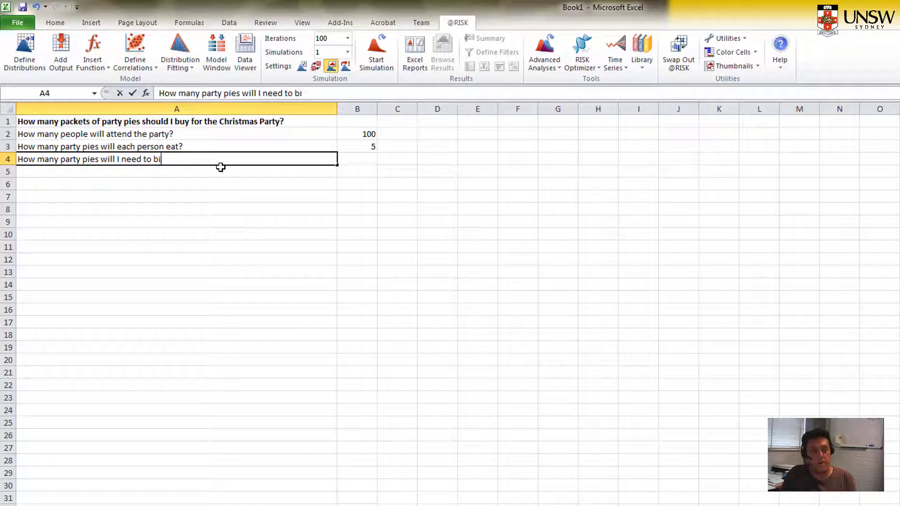
key("BackSpace")
type("uy")
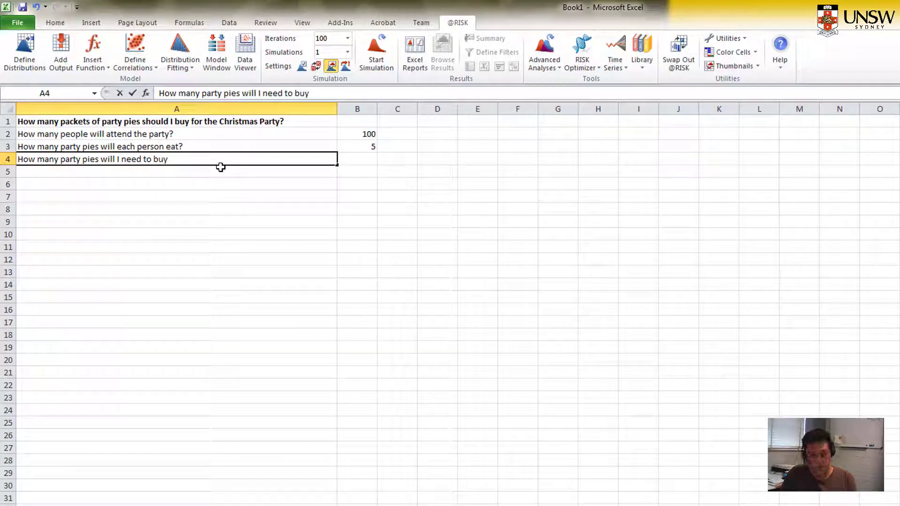
type("?")
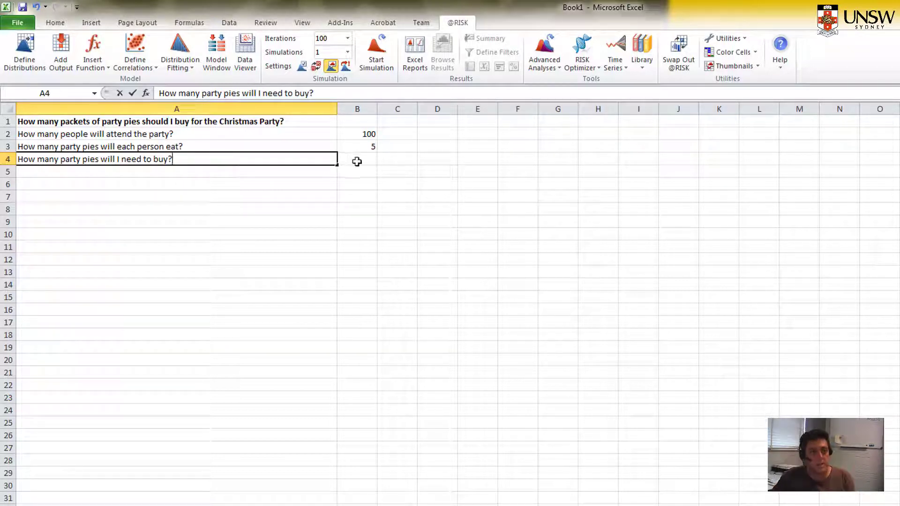
Step: Enter the formula =B2*B3 in B4, giving 500
left_click(356, 161)
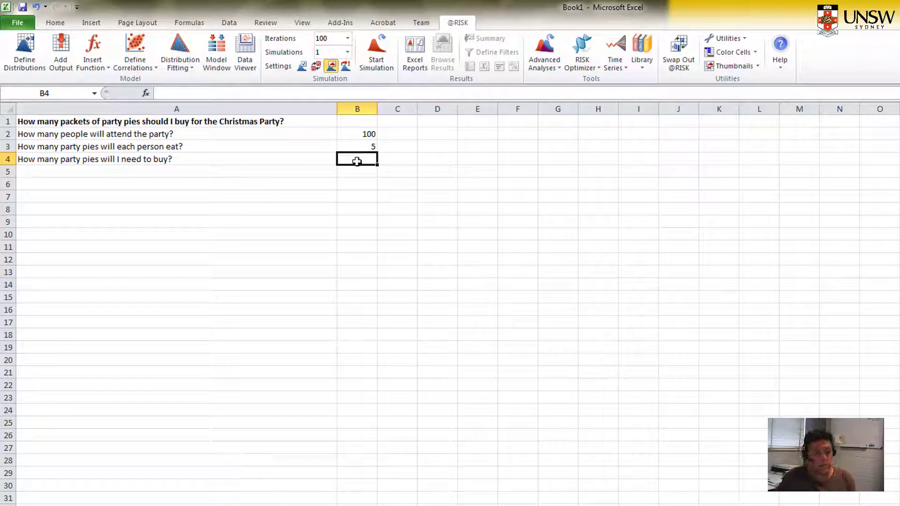
type("=")
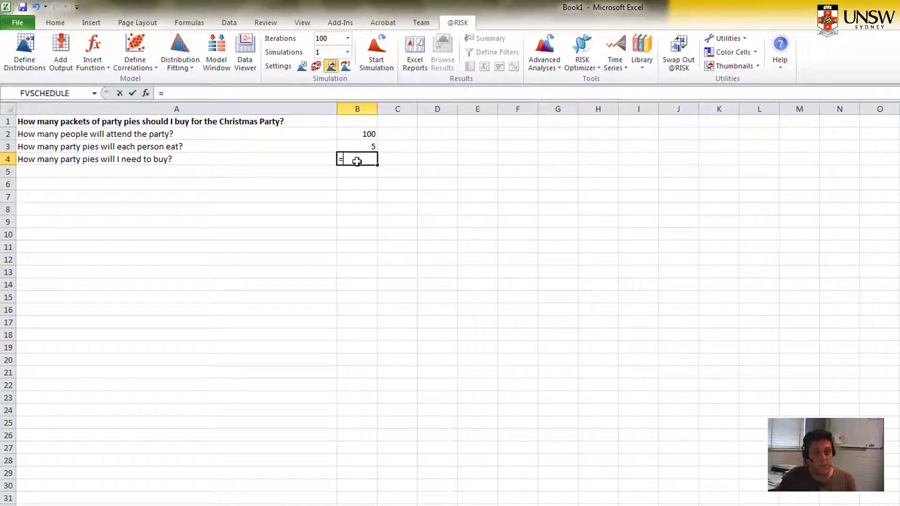
left_click(359, 135)
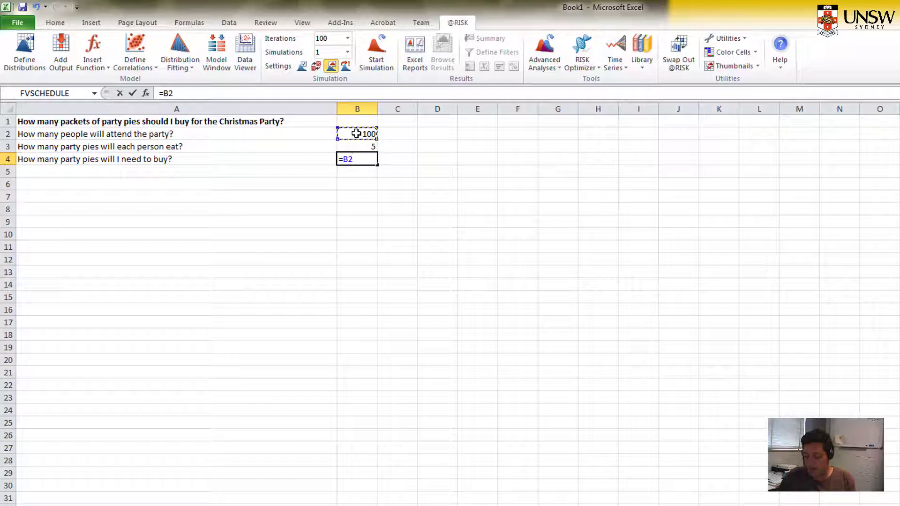
type("*")
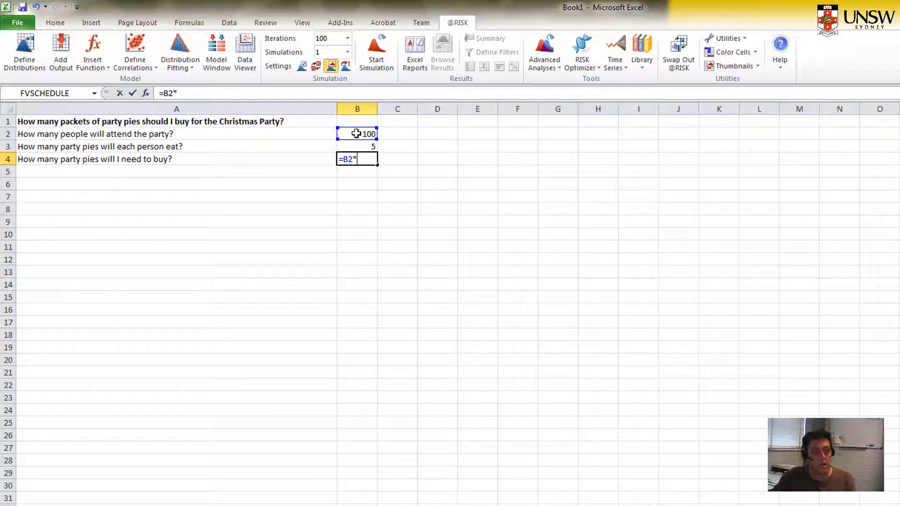
left_click(359, 147)
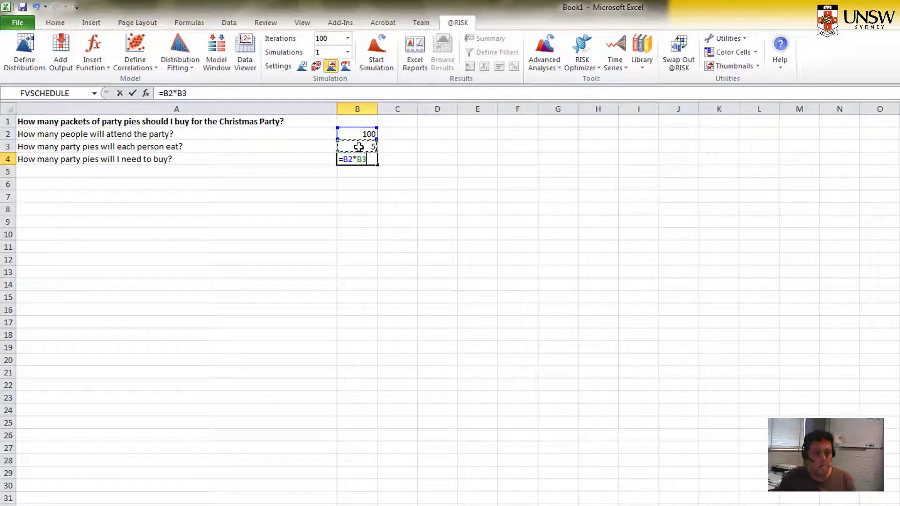
key("Return")
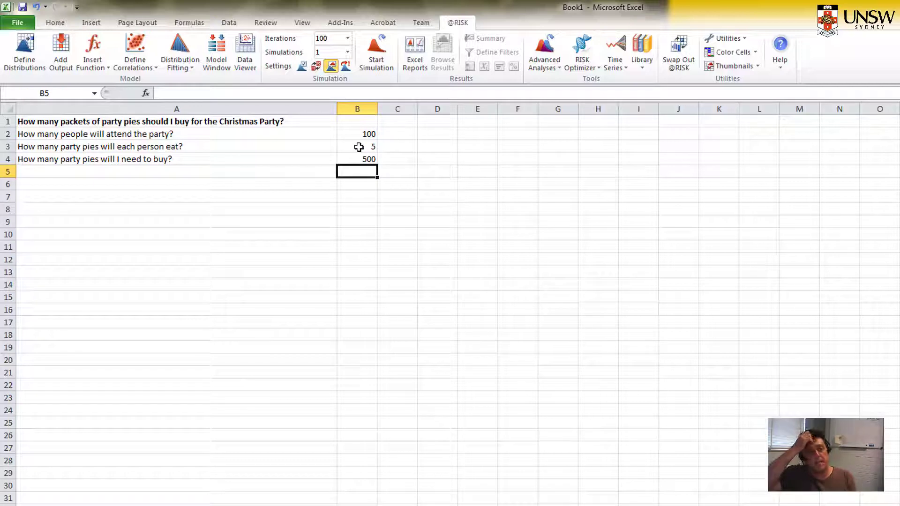
Step: Enter 'How many party pies in a packet?' in A5 and 20 in B5
left_click(207, 170)
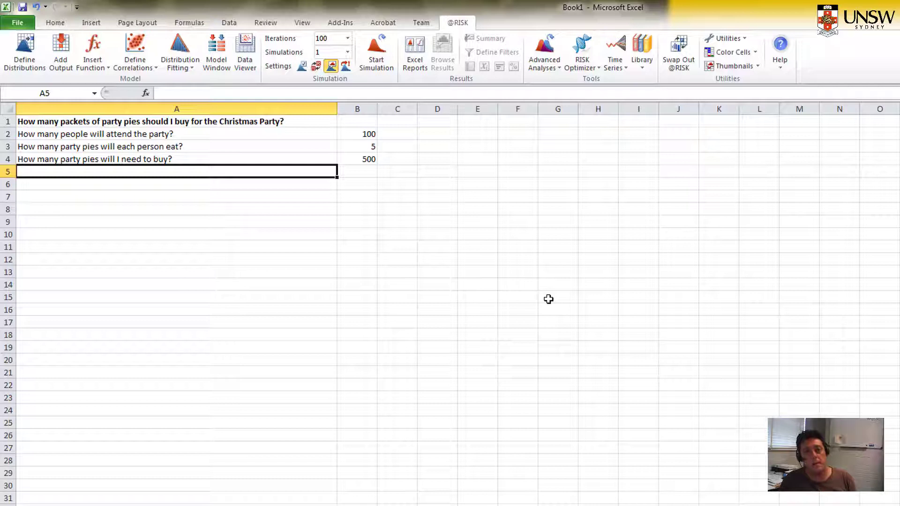
type("How m")
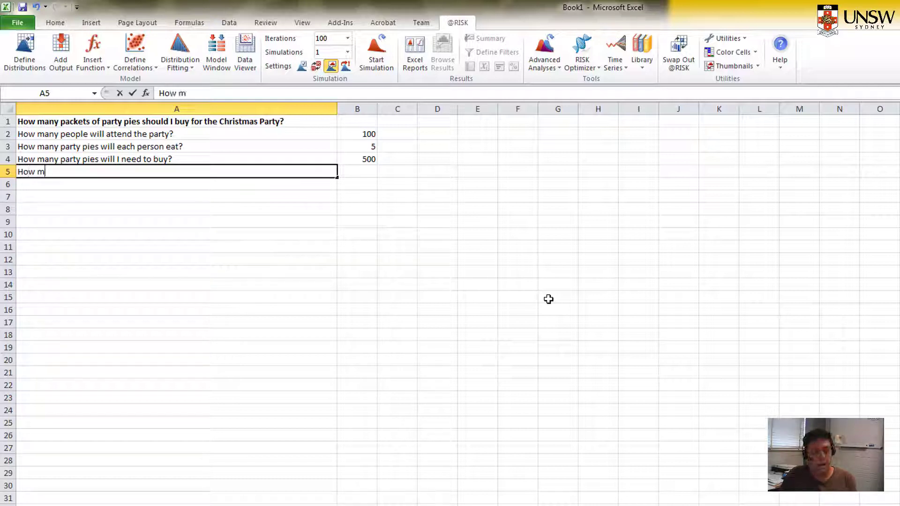
type("any party ")
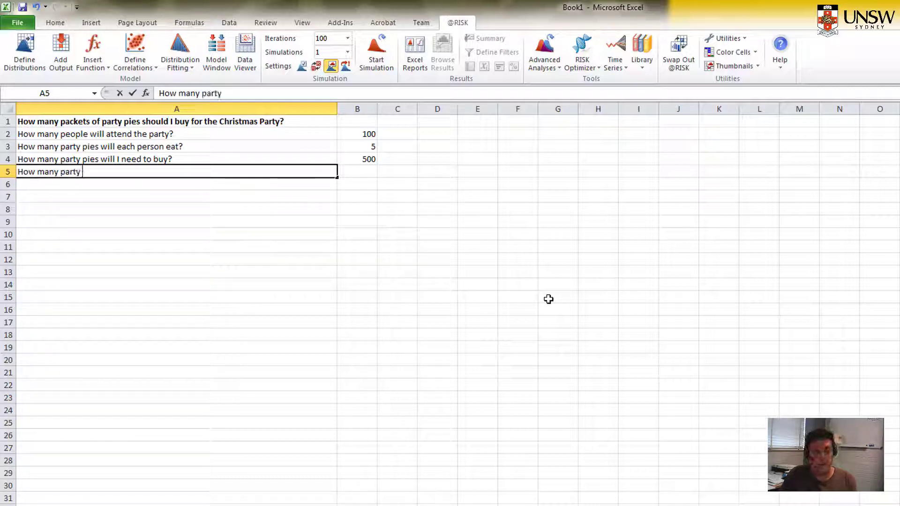
type("pies in a ")
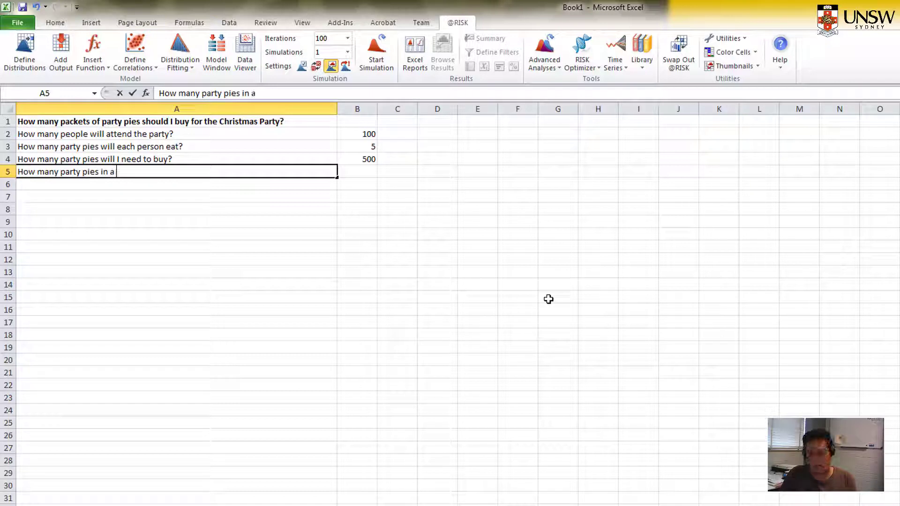
type("packet?")
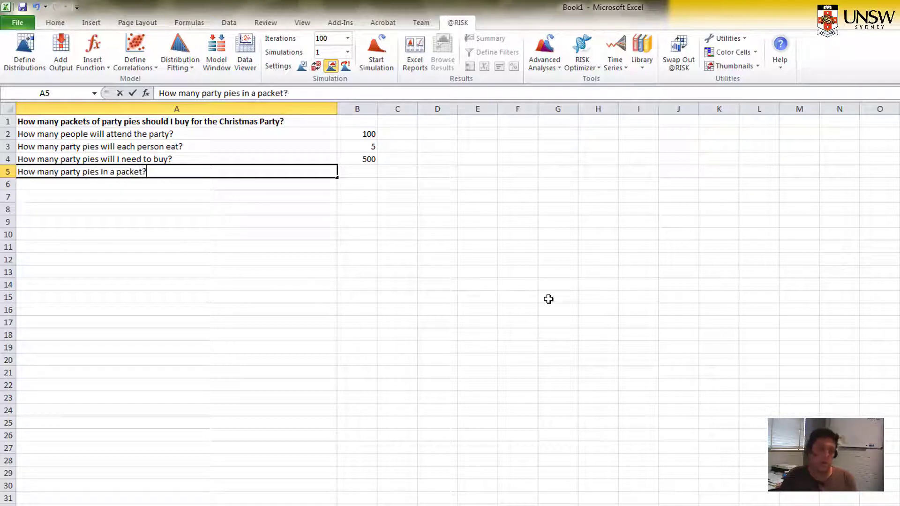
key("Return")
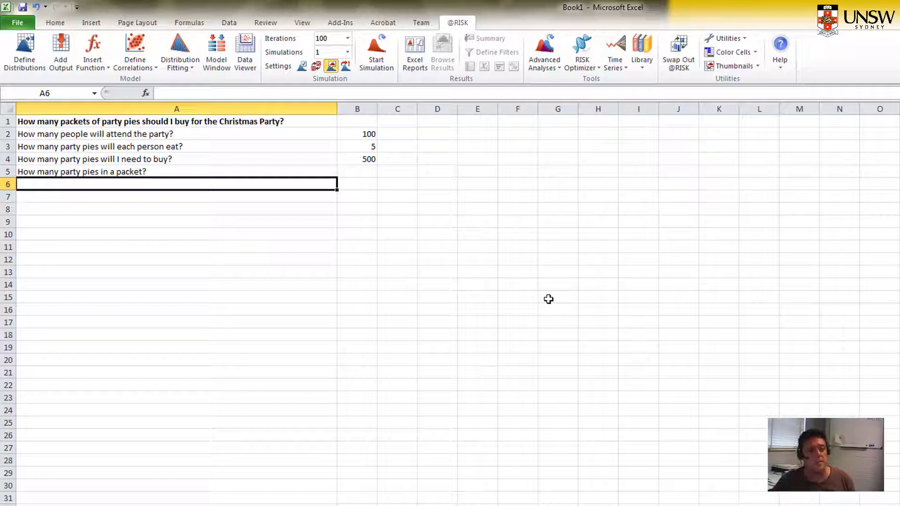
left_click(367, 173)
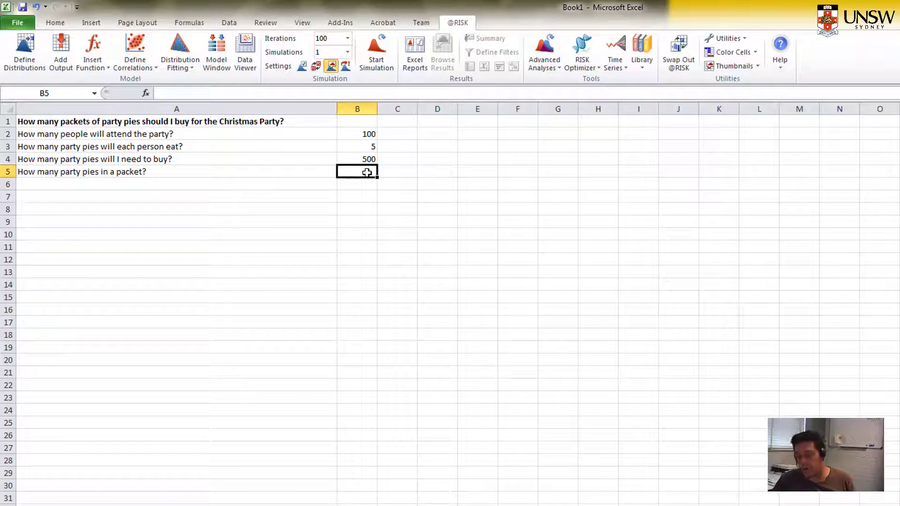
type("20")
key("Return")
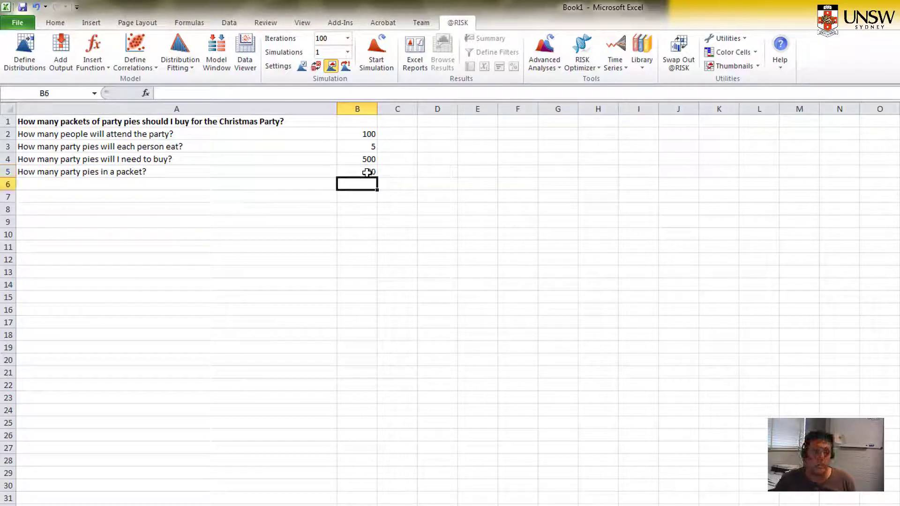
Step: Type 'How many packets do I need to buy?' into A6
left_click(170, 183)
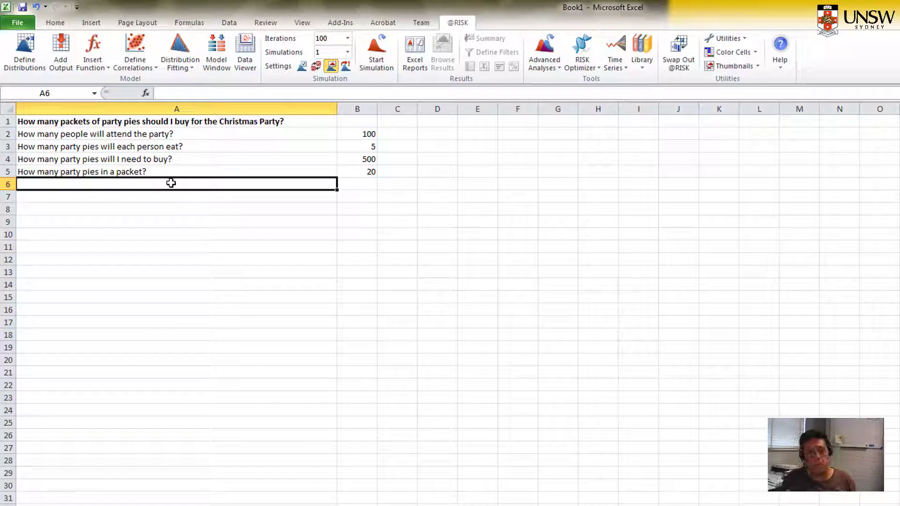
type("How many")
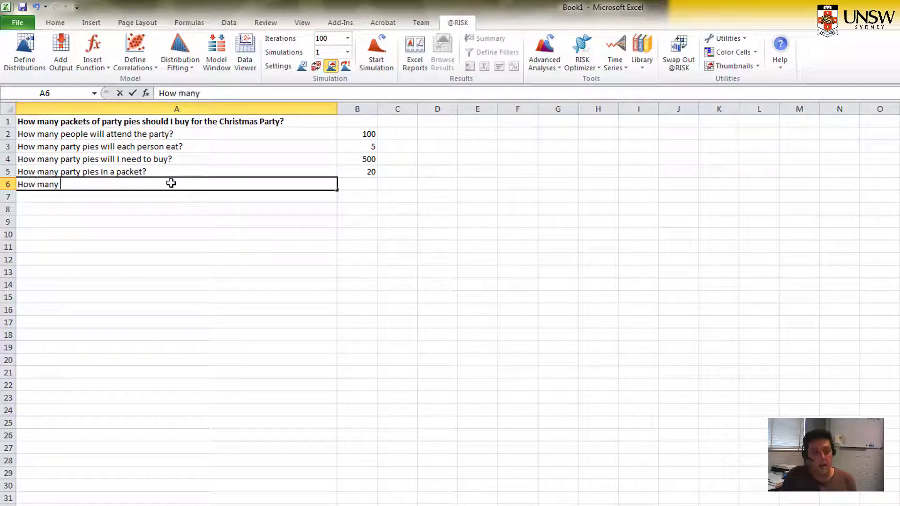
type(" packets ")
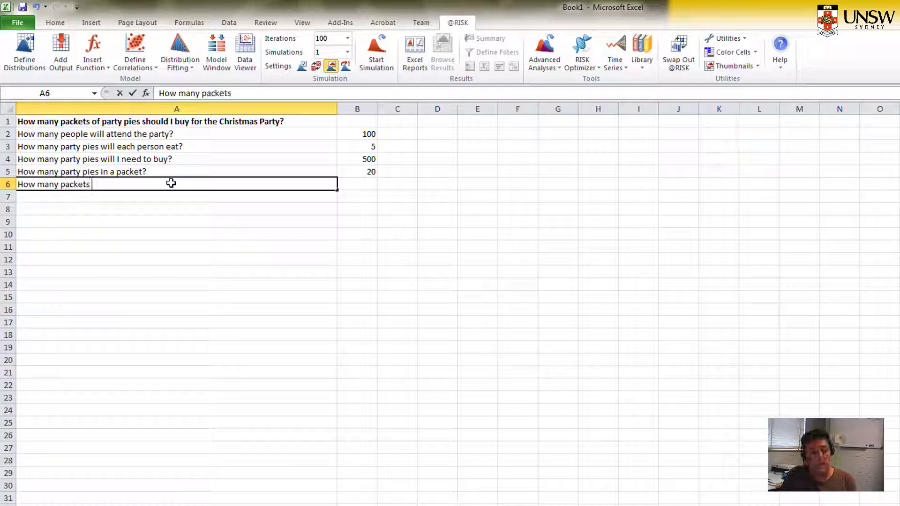
type("do I need to but")
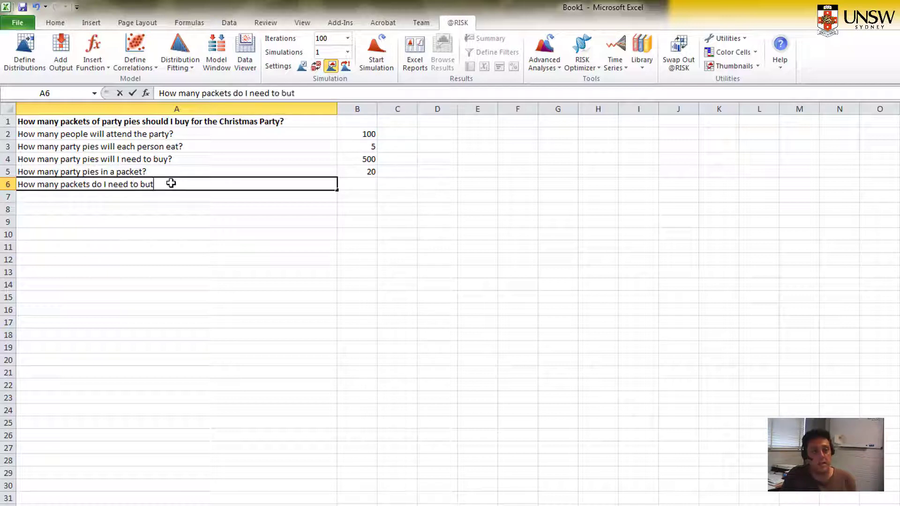
key("BackSpace")
type("y?")
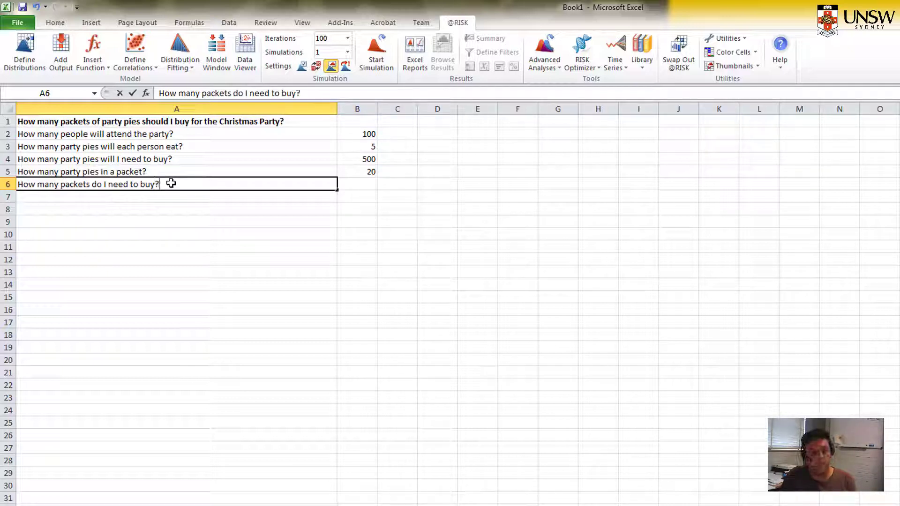
key("Return")
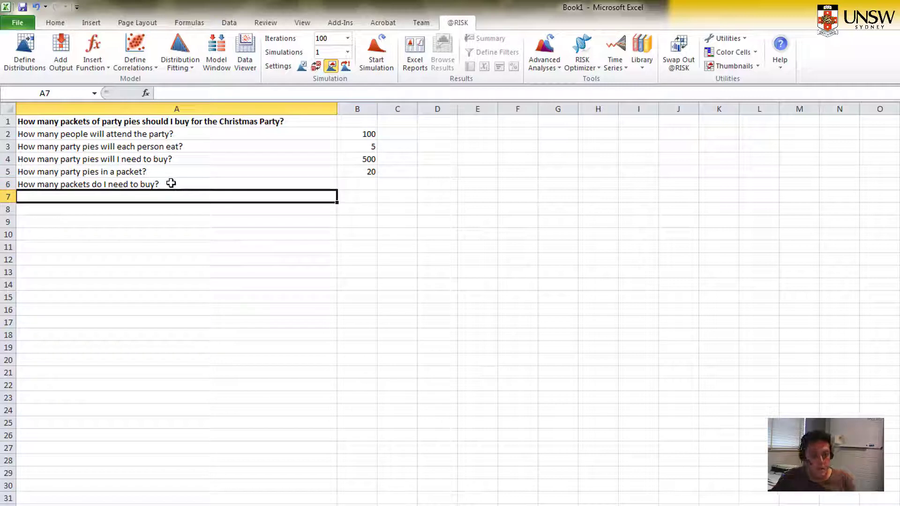
Step: Enter =B4/B5 in B6 so it shows 25 packets
left_click(357, 185)
type("=")
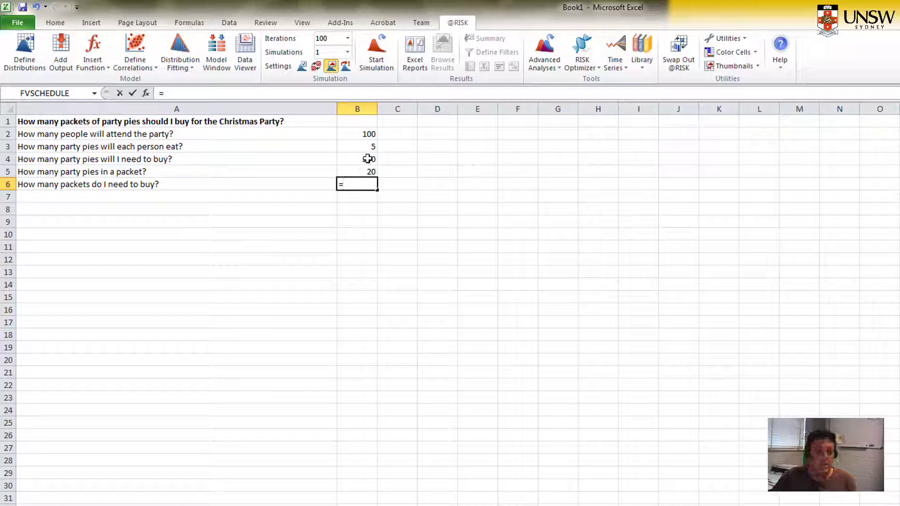
left_click(368, 159)
type("/")
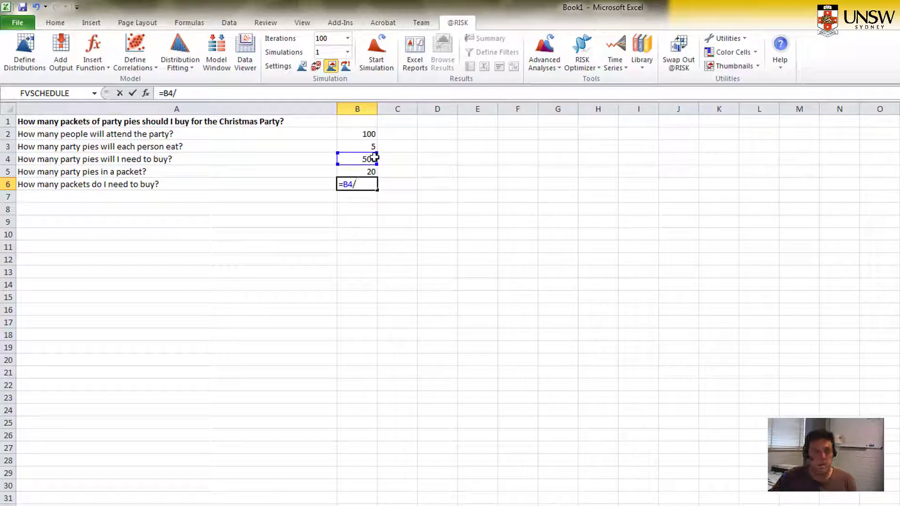
left_click(369, 171)
key("Return")
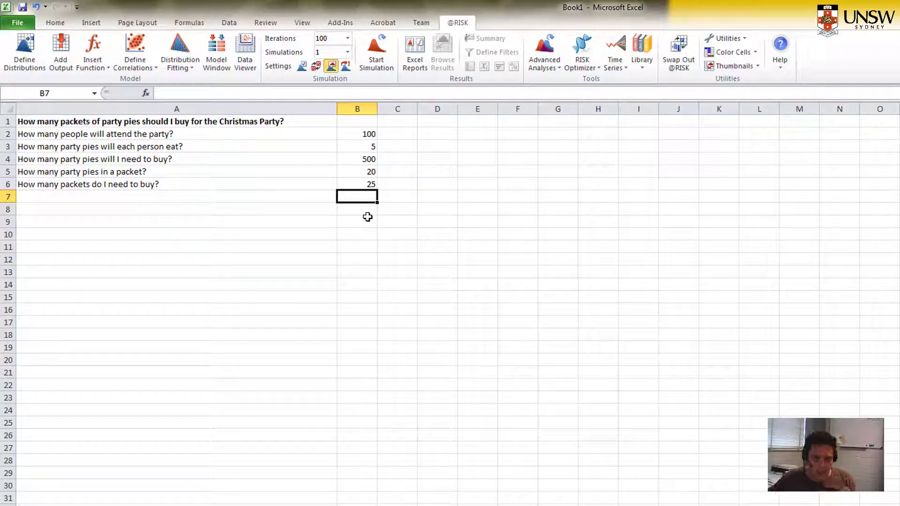
left_click(355, 134)
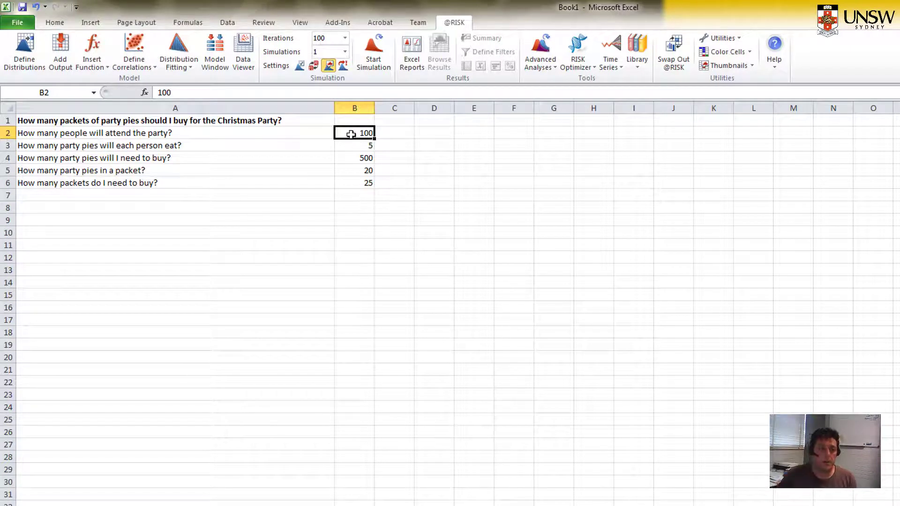
Step: Clear B2's fixed 100 and assign it a Normal distribution via Define Distributions
key("Delete")
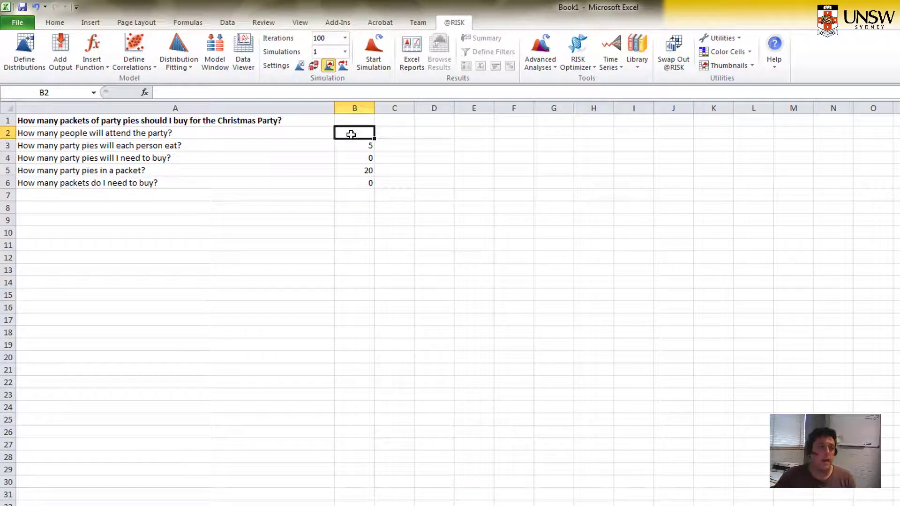
left_click(20, 49)
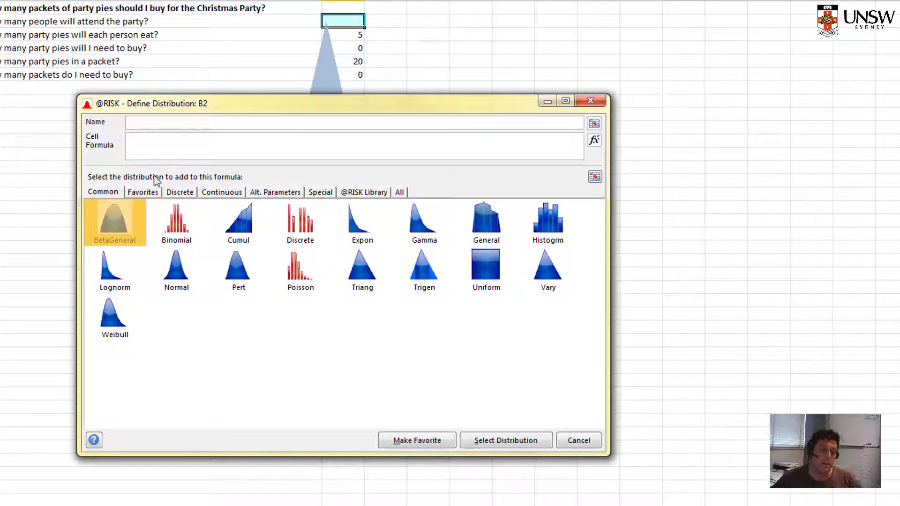
left_click(177, 272)
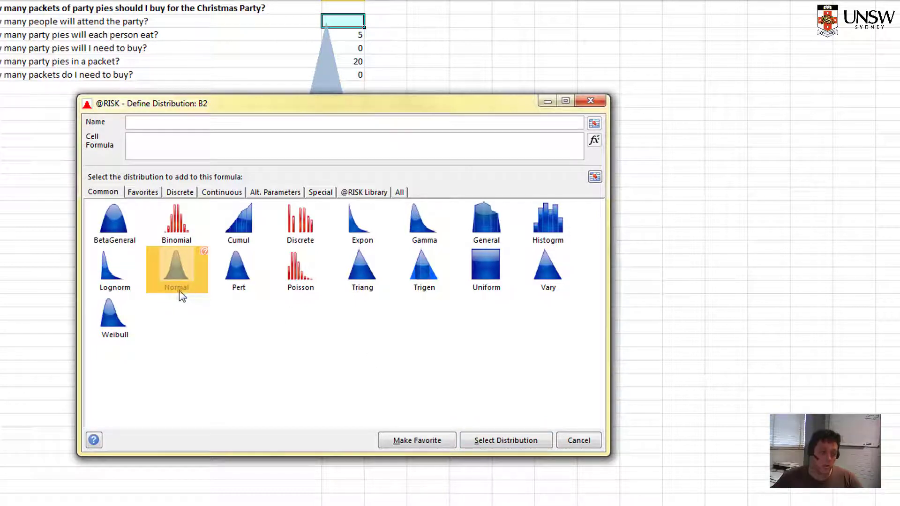
left_click(514, 444)
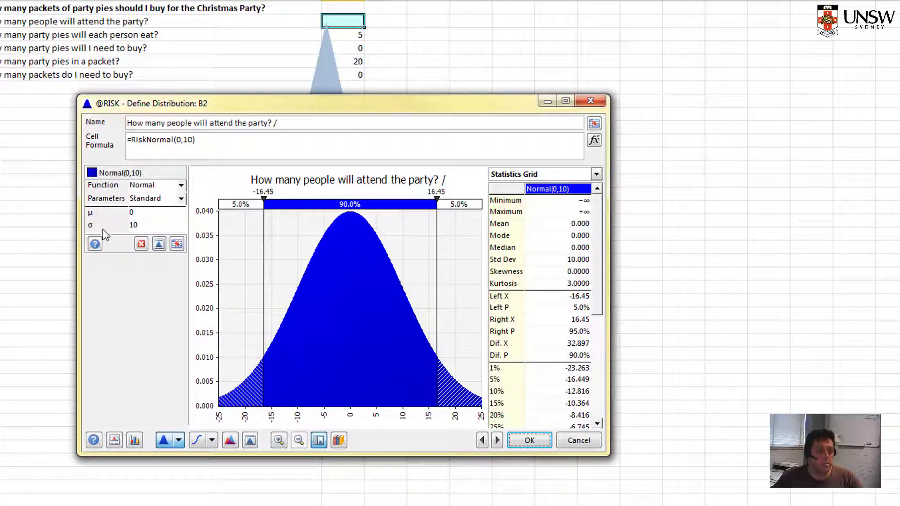
Step: Set B2's Normal mean to 100, trying standard deviations 1 and 20 before settling on 10
left_click(143, 215)
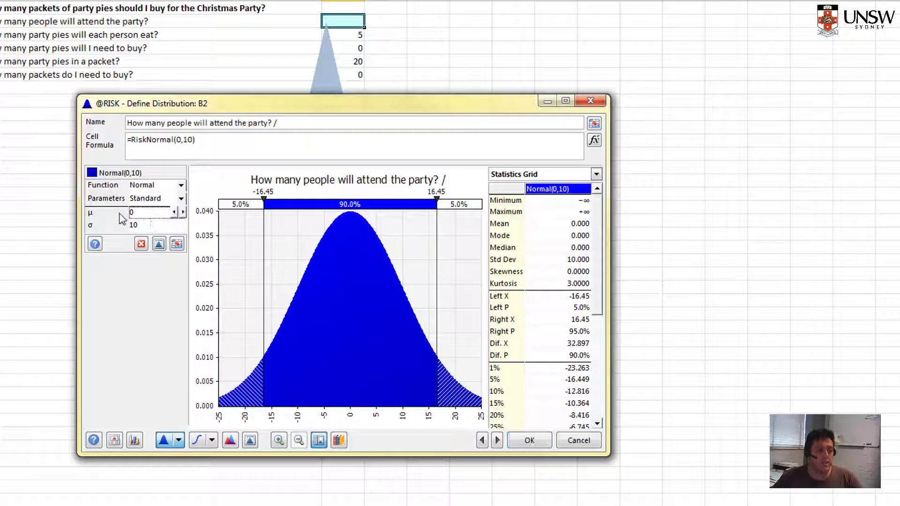
type("100")
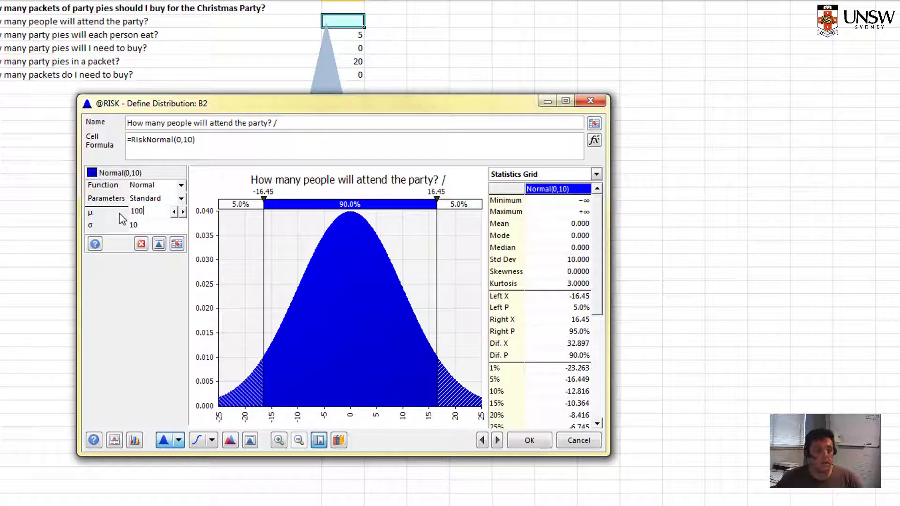
left_click(147, 226)
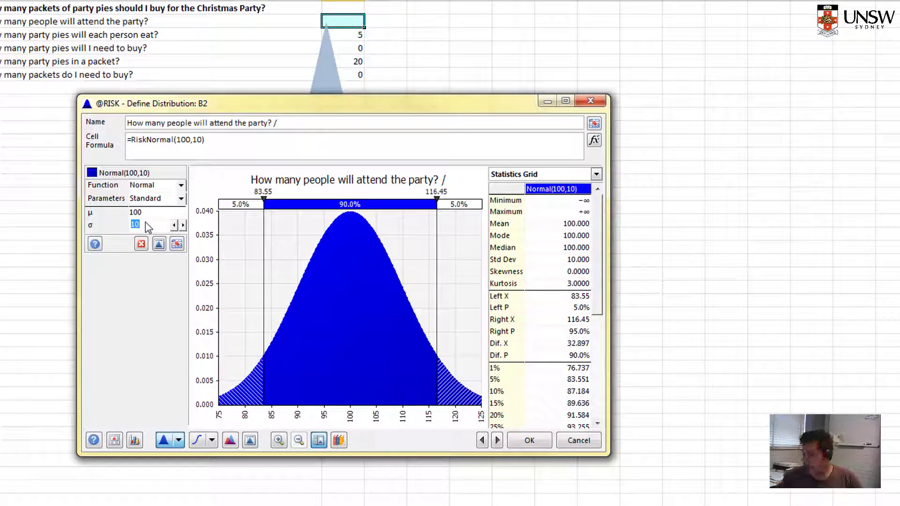
key("Return")
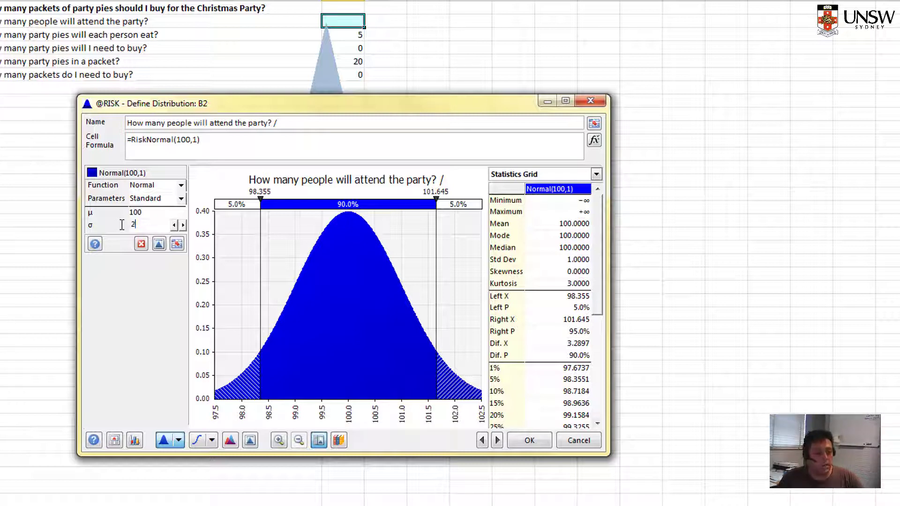
key("Return")
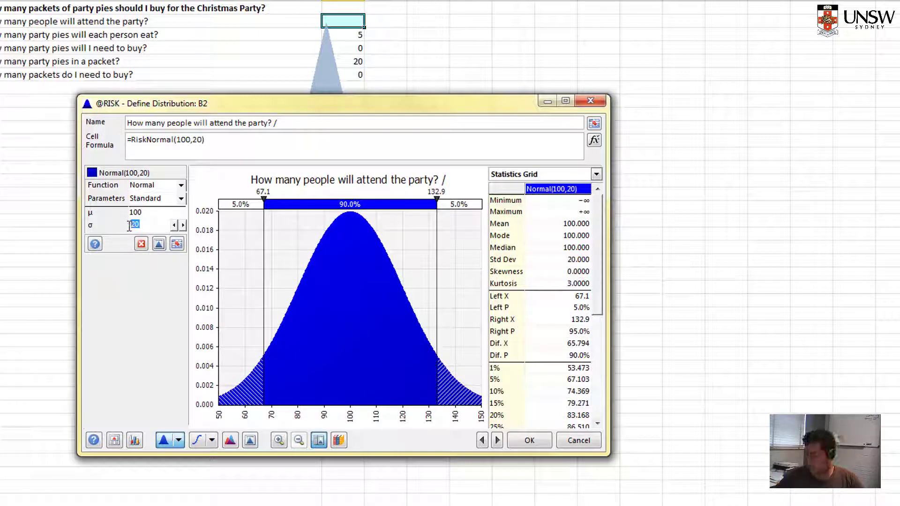
type("1")
key("Return")
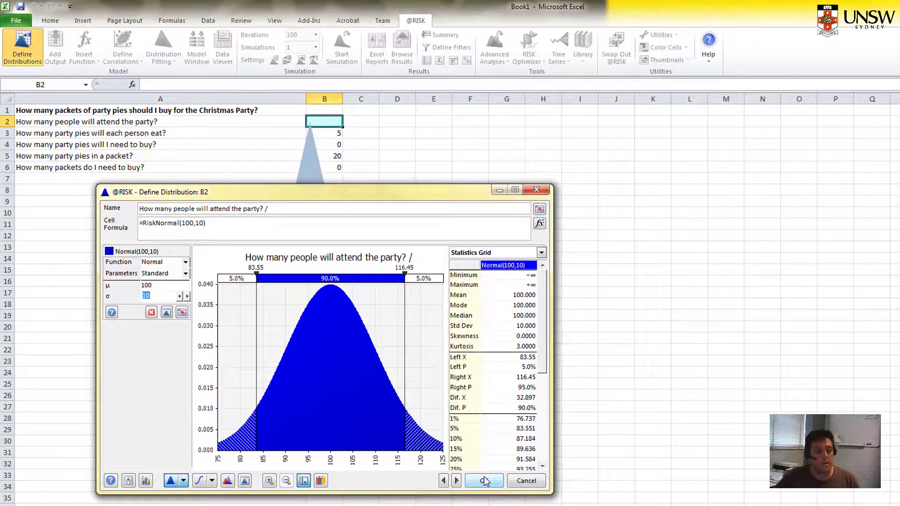
Step: Accept Normal(100,10) for B2, then clear B3 and choose a Lognorm distribution for it
left_click(485, 481)
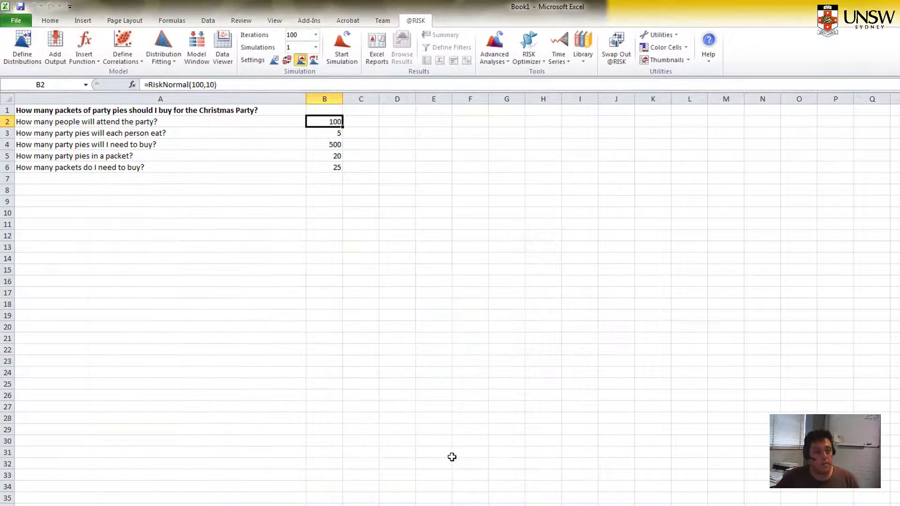
left_click(326, 133)
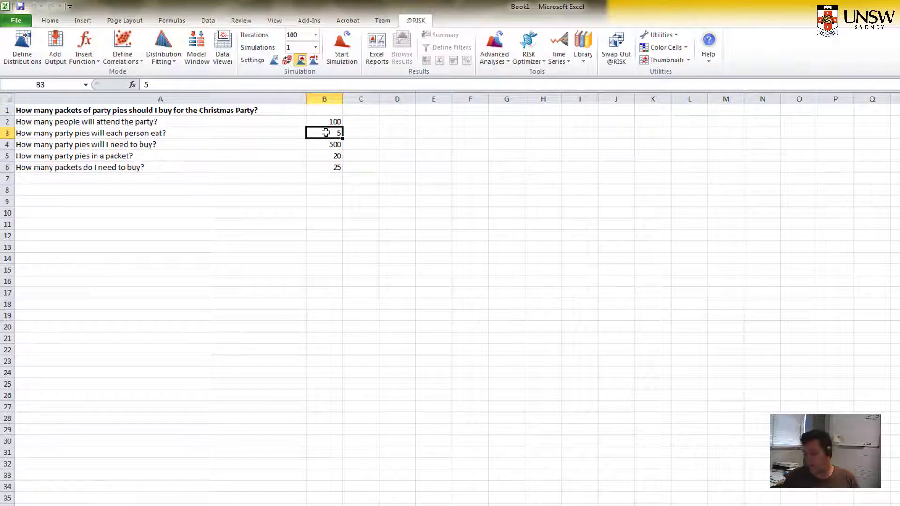
key("Delete")
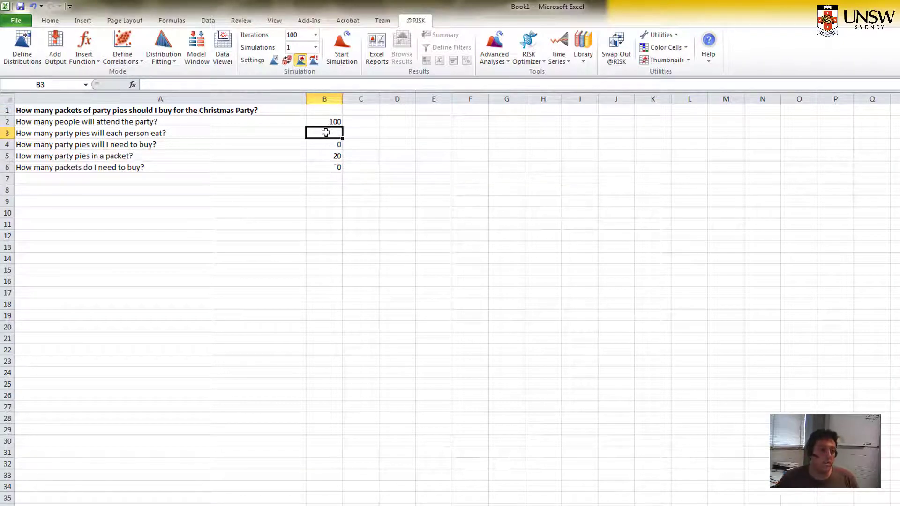
left_click(22, 47)
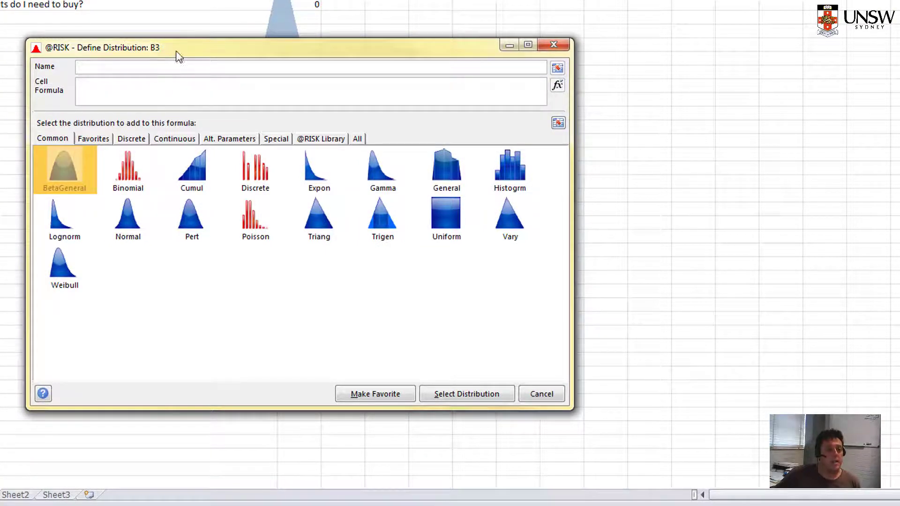
left_click_drag(177, 52, 389, 67)
left_click(274, 236)
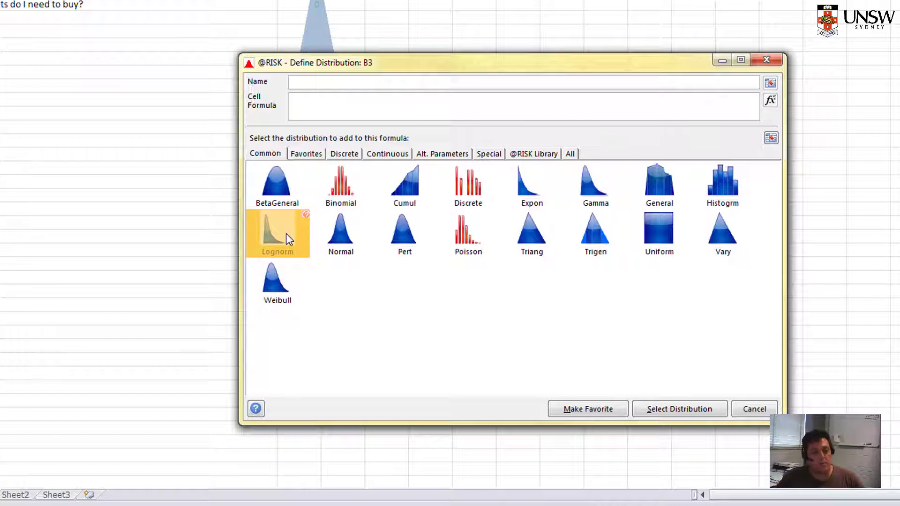
left_click(680, 408)
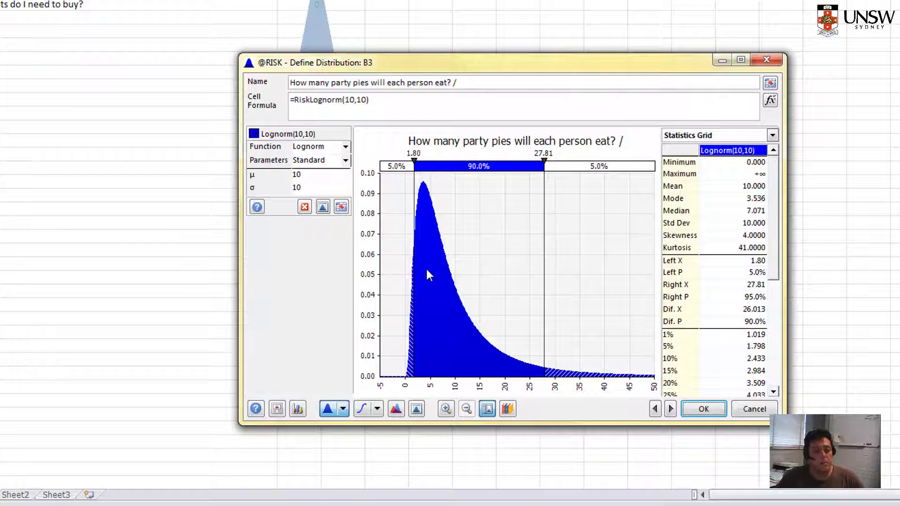
Step: Set B3's lognormal to mean 5 and standard deviation 3, giving RiskLognorm(5,3)
left_click(308, 171)
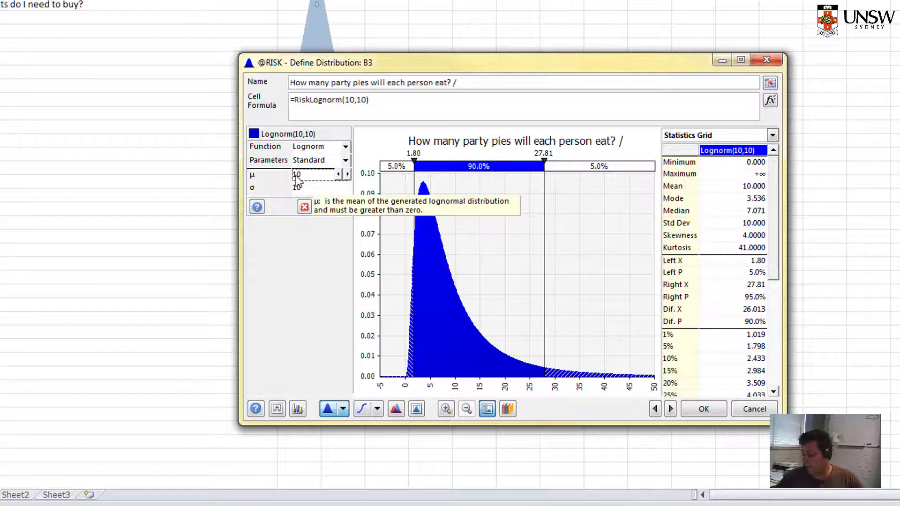
type("5")
left_click(310, 188)
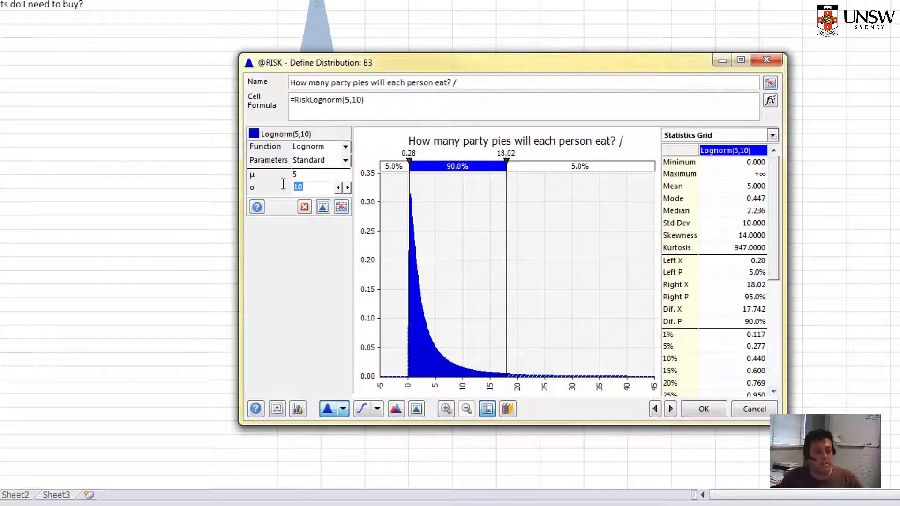
type("3")
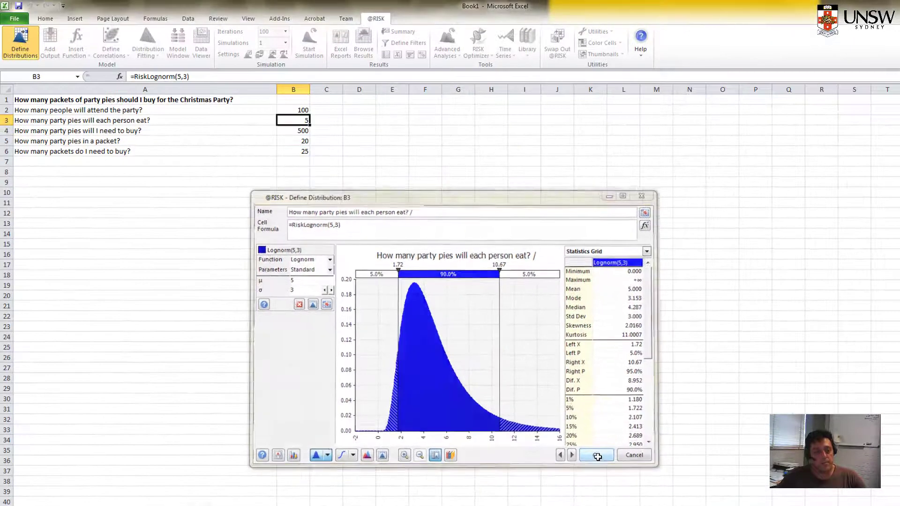
left_click(622, 446)
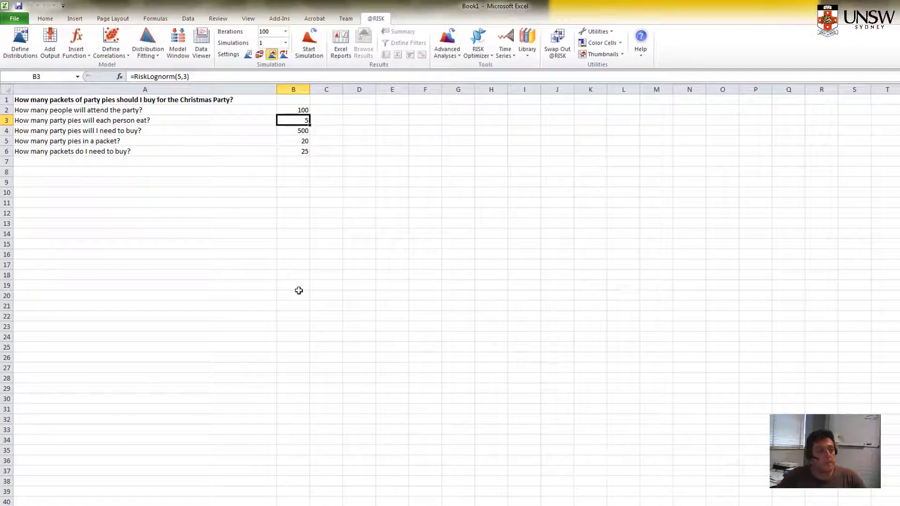
left_click(294, 131)
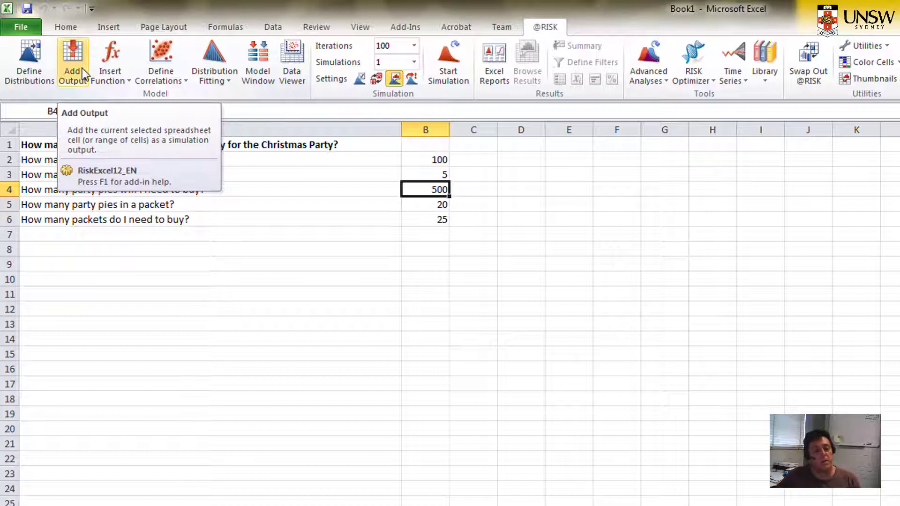
left_click(84, 75)
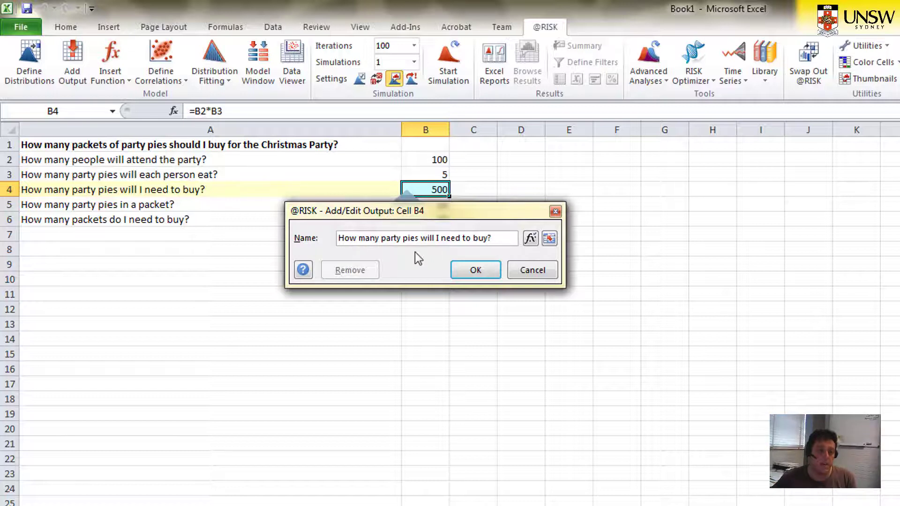
left_click(476, 272)
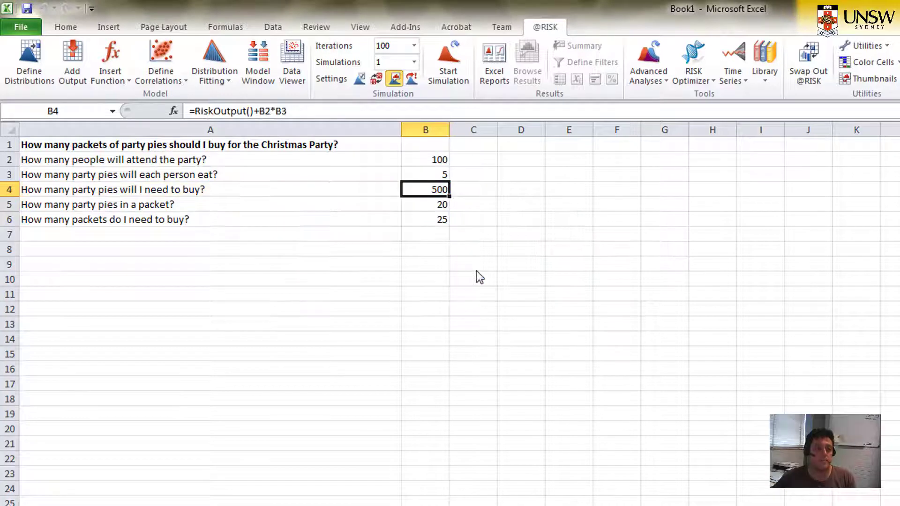
left_click(434, 204)
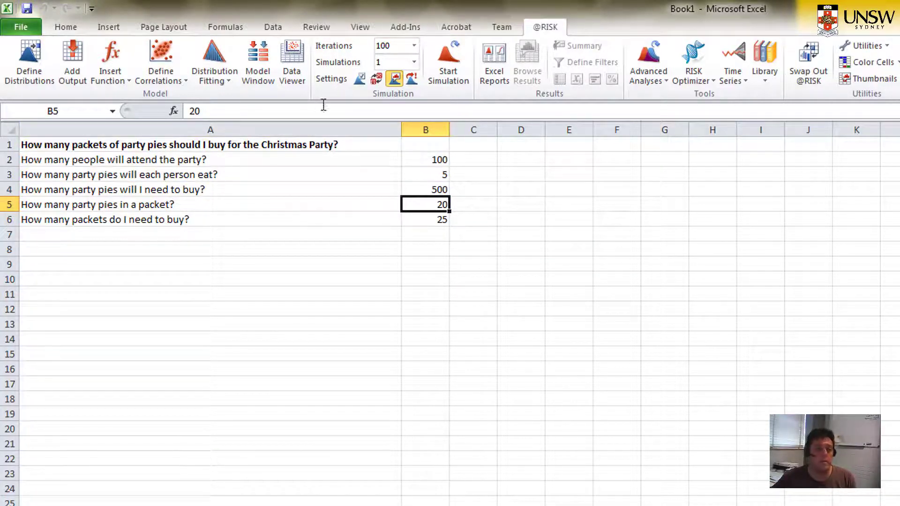
Step: Clear the fixed value 20 from cell B5
double_click(249, 106)
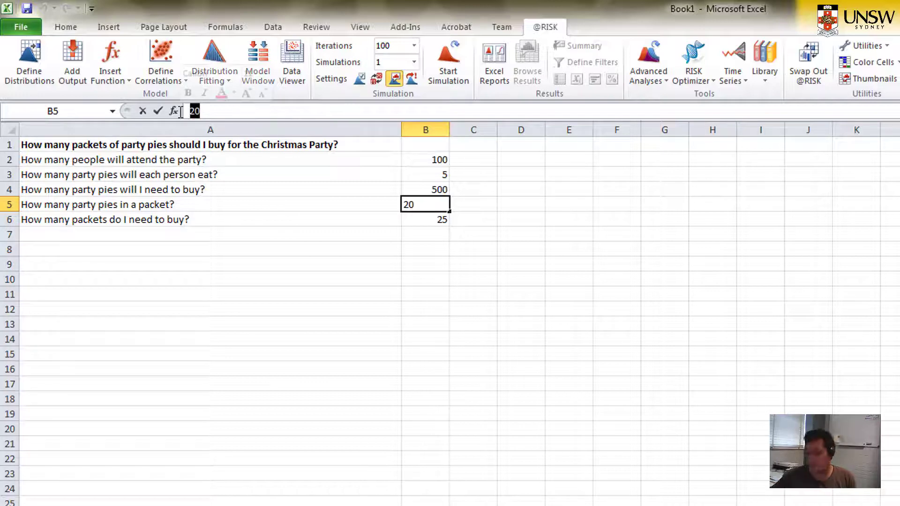
key("BackSpace")
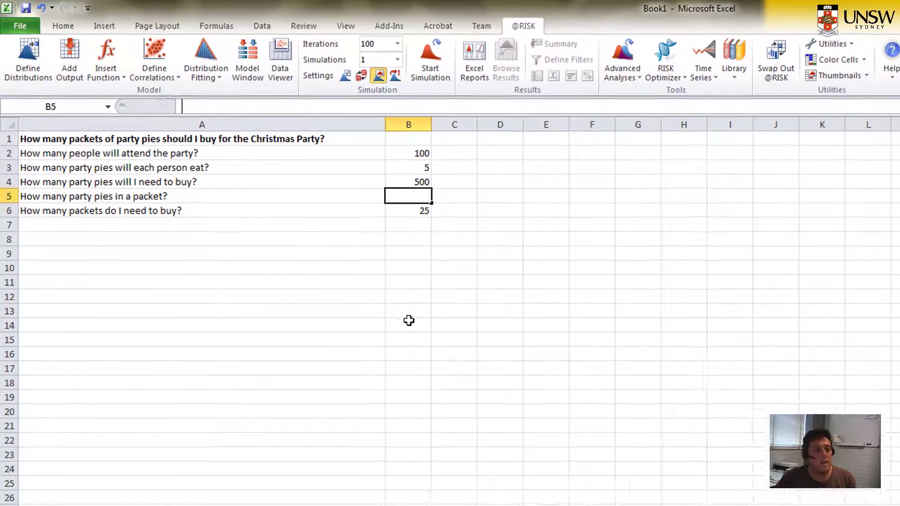
left_click(426, 340)
Step: Start defining a BetaGeneral distribution for cell B5
left_click(318, 152)
left_click(22, 52)
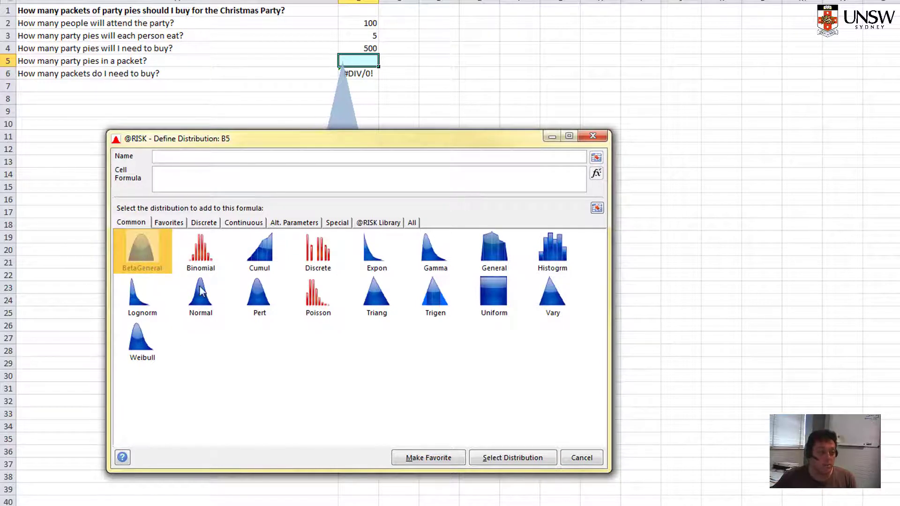
left_click(515, 458)
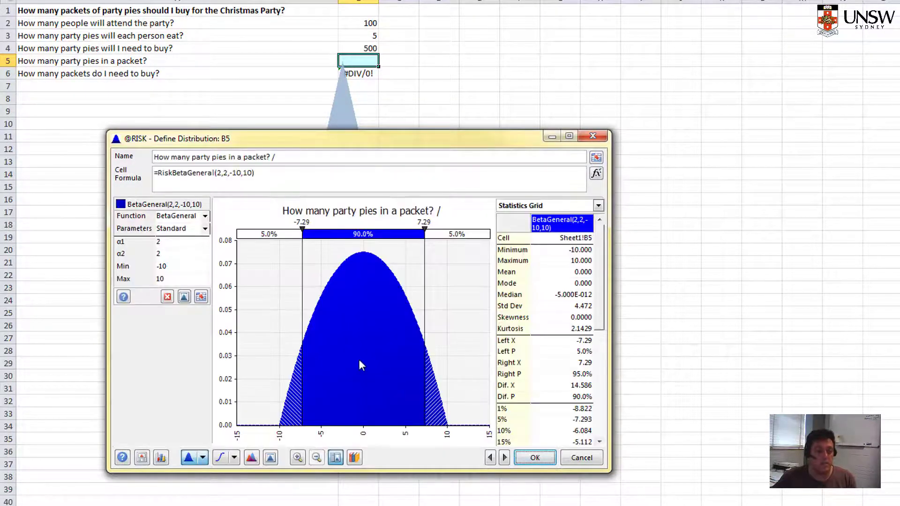
Step: Set the BetaGeneral Min to 17 and Max to 23
left_click(164, 267)
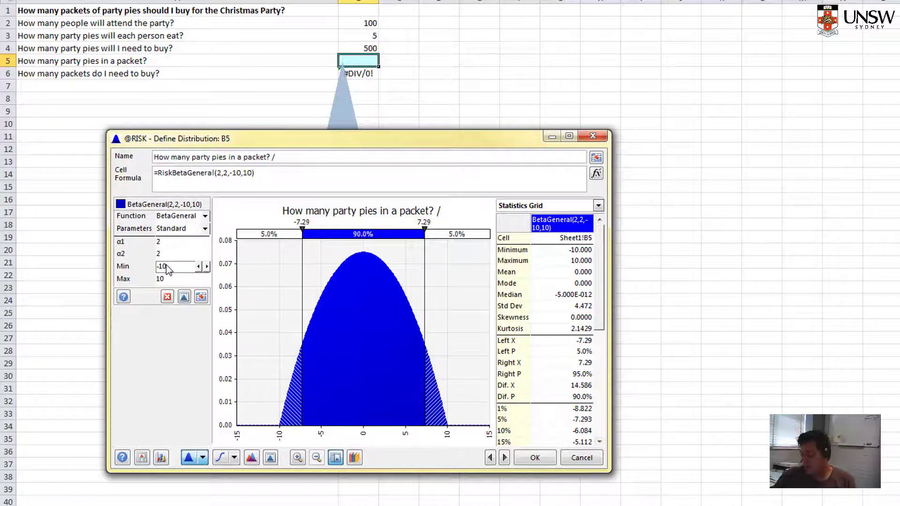
type("17")
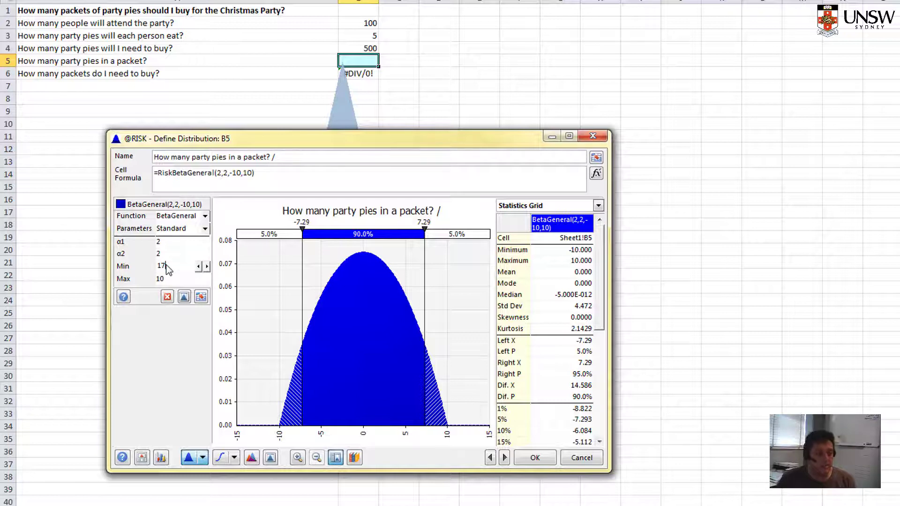
key("Return")
left_click(171, 279)
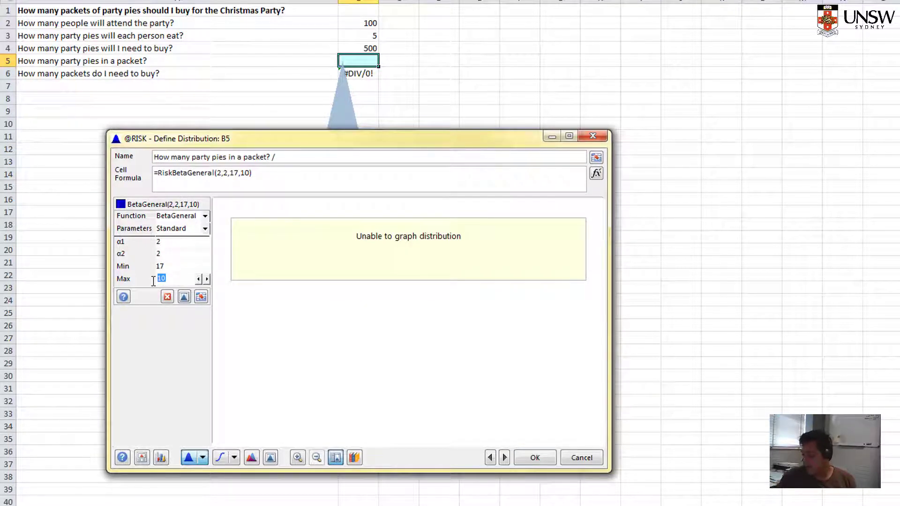
type("23")
key("Return")
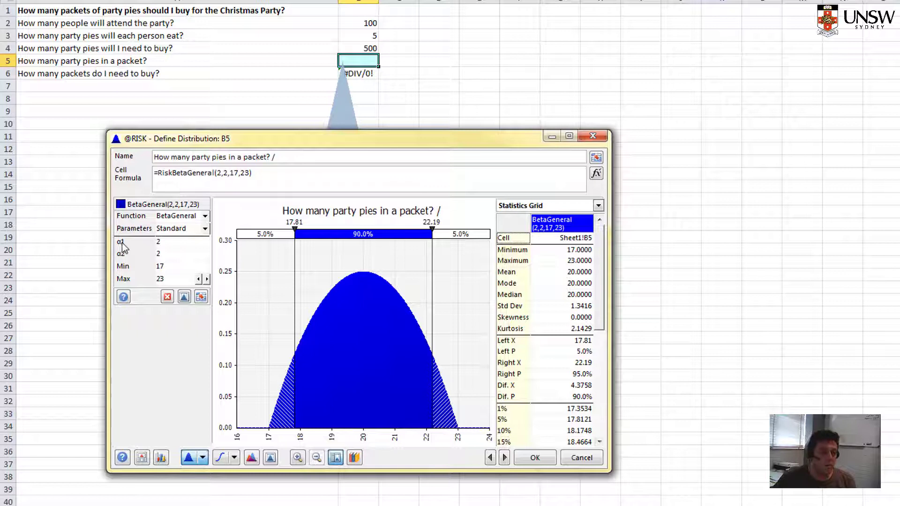
Step: Try α1 values, leave it at 2, and confirm RiskBetaGeneral(2,2,17,23) for B5
left_click(166, 244)
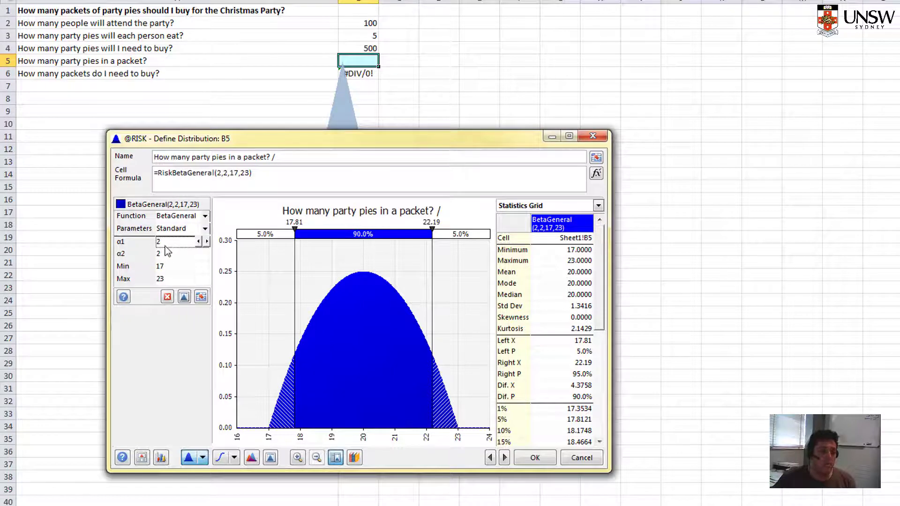
left_click(199, 242)
left_click(199, 242)
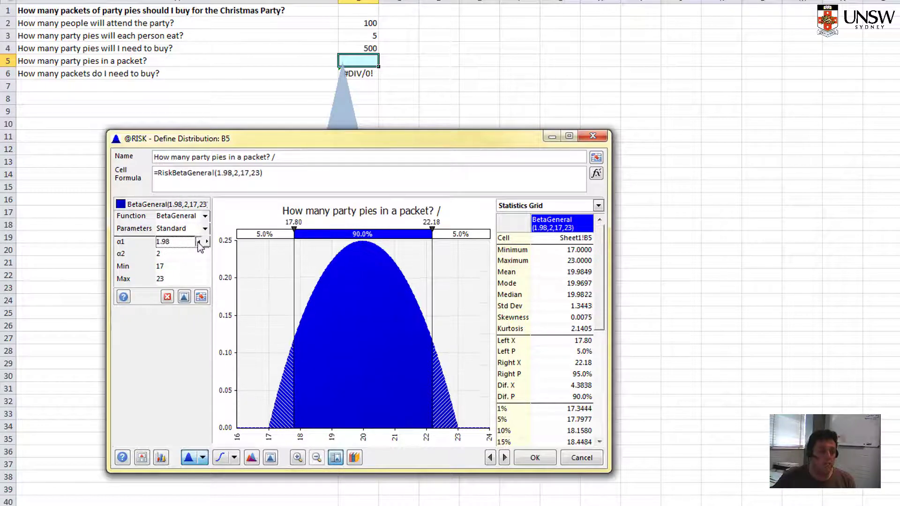
left_click(207, 242)
left_click(207, 242)
left_click(207, 242)
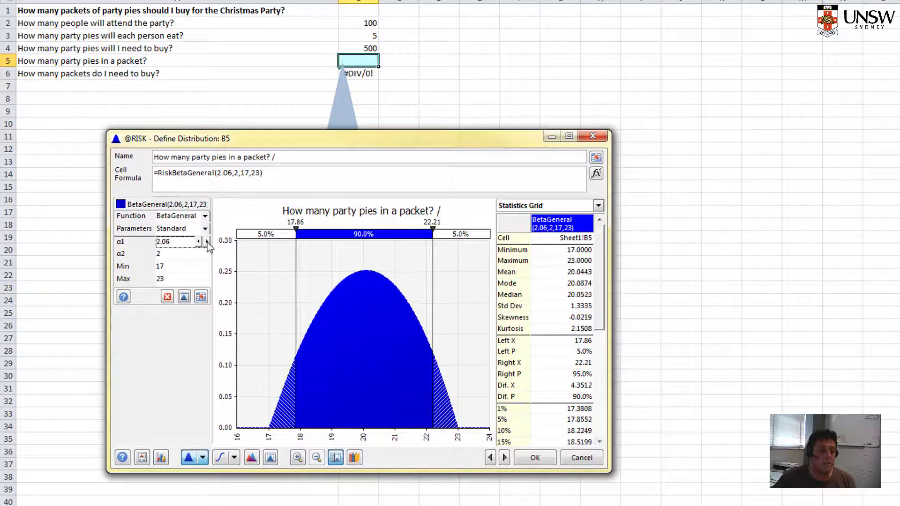
left_click(207, 242)
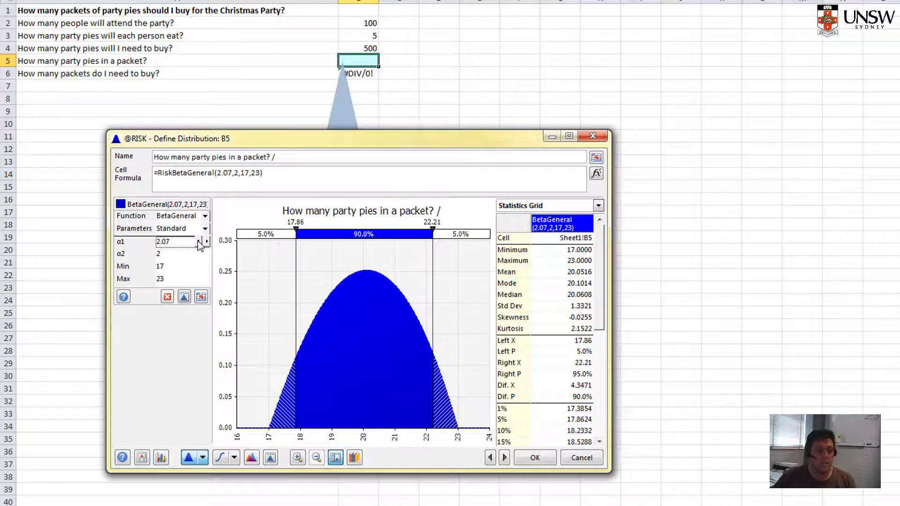
left_click(199, 242)
left_click(199, 242)
left_click(199, 242)
left_click(199, 242)
left_click(199, 242)
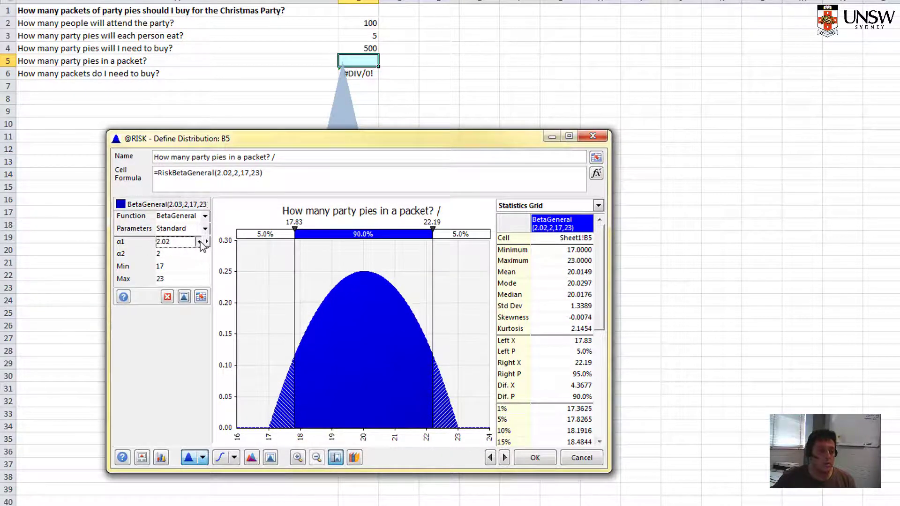
left_click(199, 242)
left_click(199, 241)
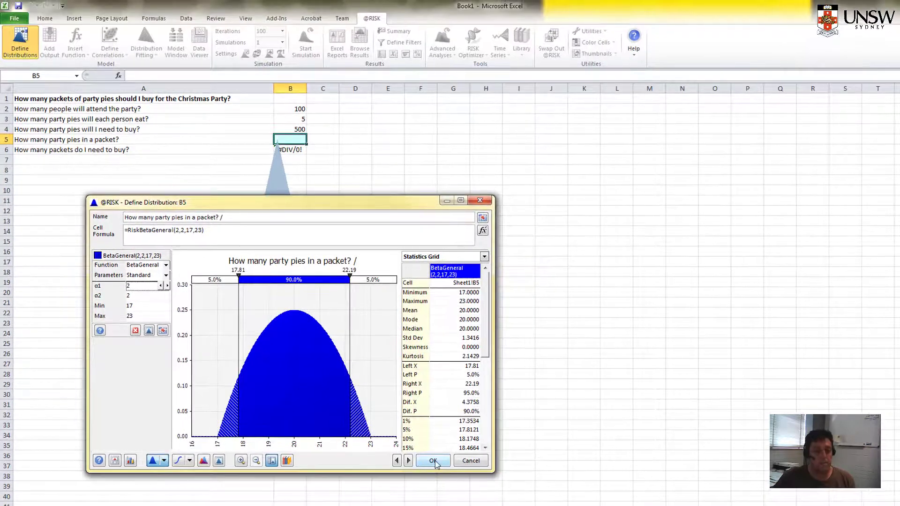
left_click(433, 461)
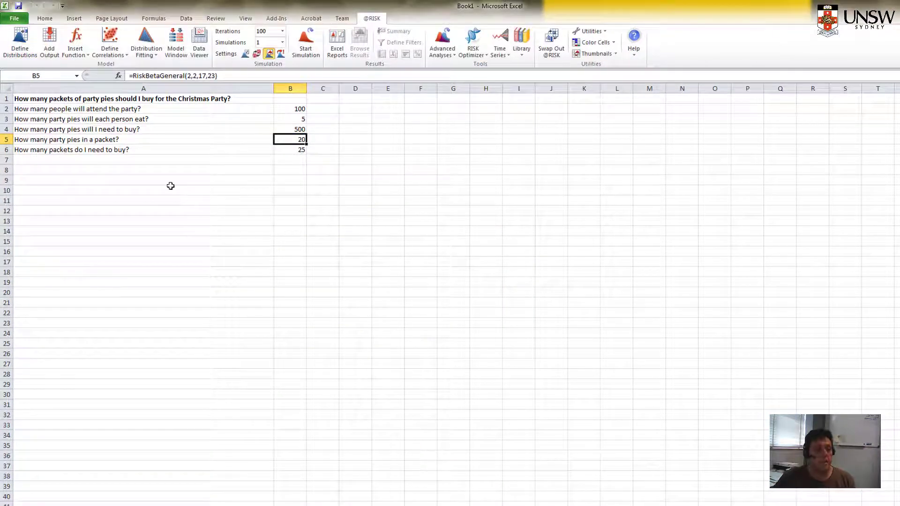
left_click(287, 149)
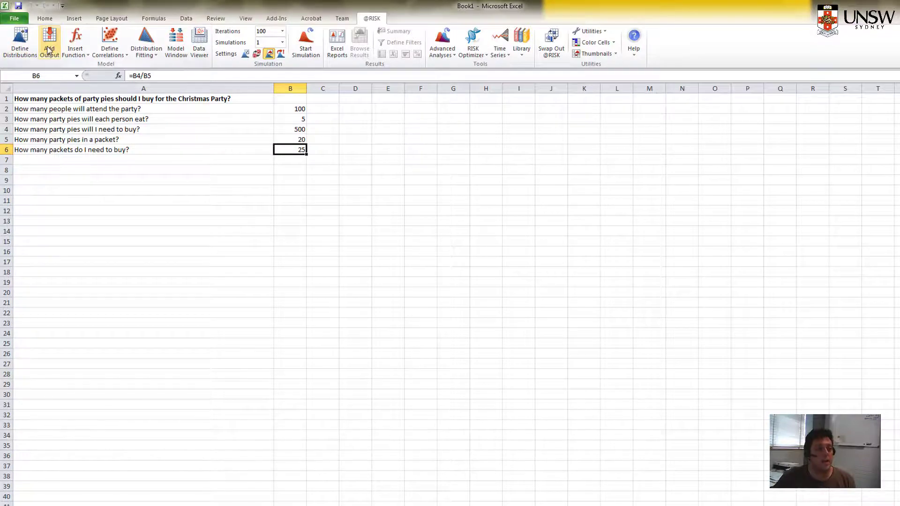
left_click(49, 50)
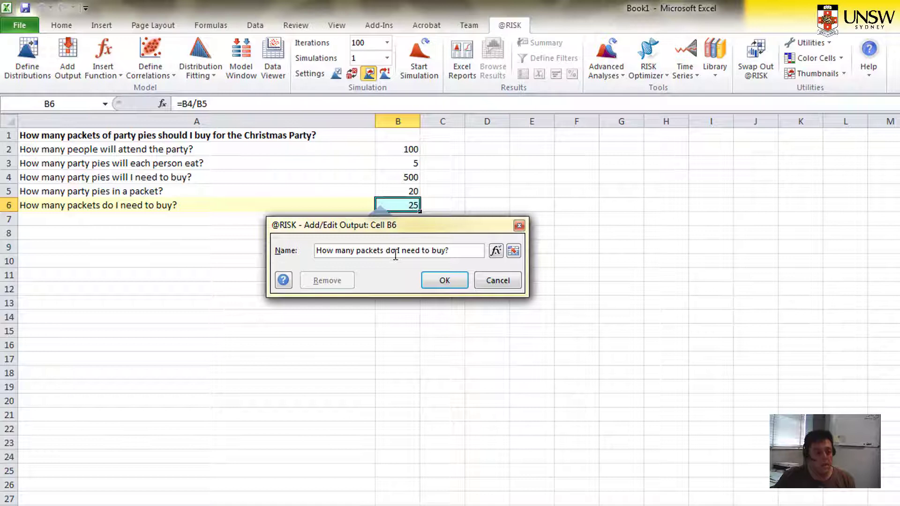
left_click(444, 280)
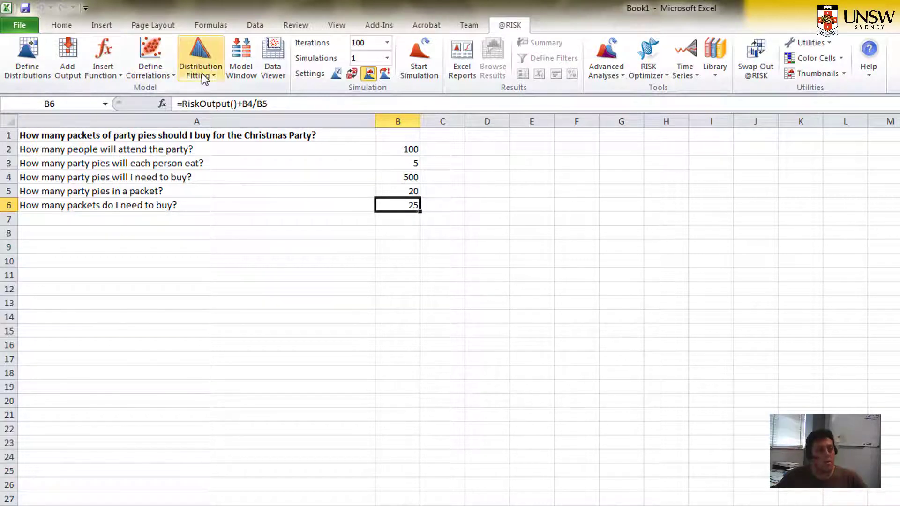
Step: Set the simulation to 100,000 iterations and run it
left_click(387, 43)
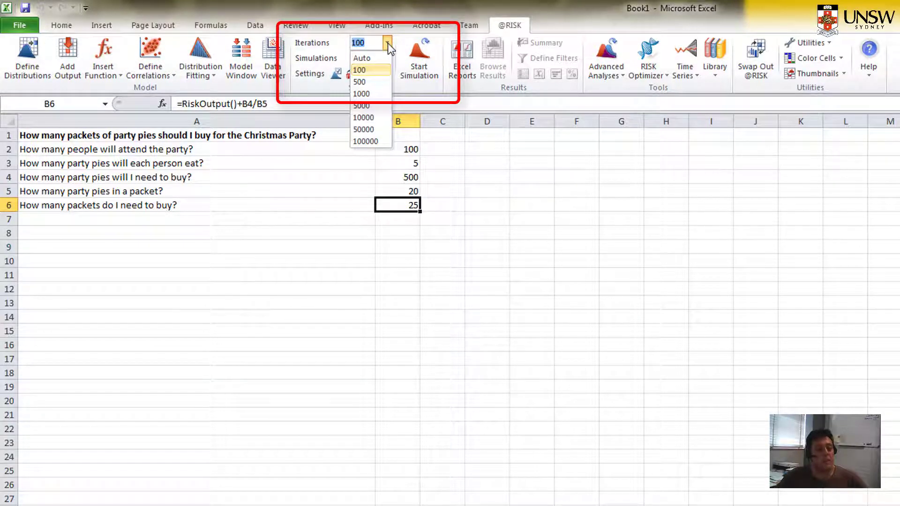
left_click(388, 43)
left_click(388, 43)
left_click(370, 141)
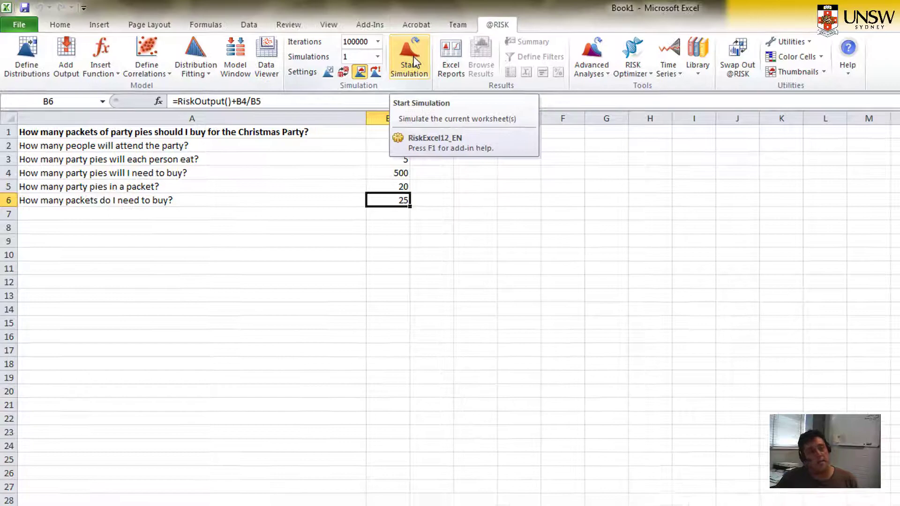
left_click(424, 64)
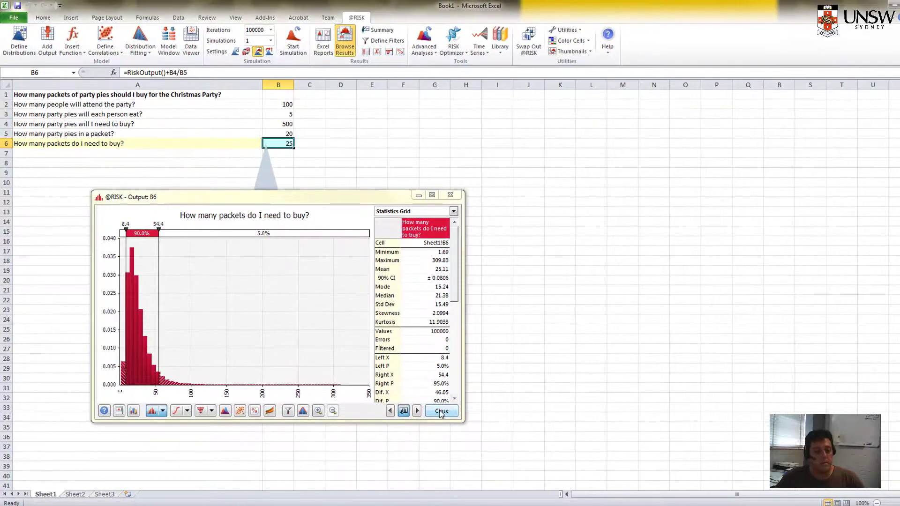
Step: Close the B6 results chart and browse the simulated attendance distribution in B2
left_click(442, 411)
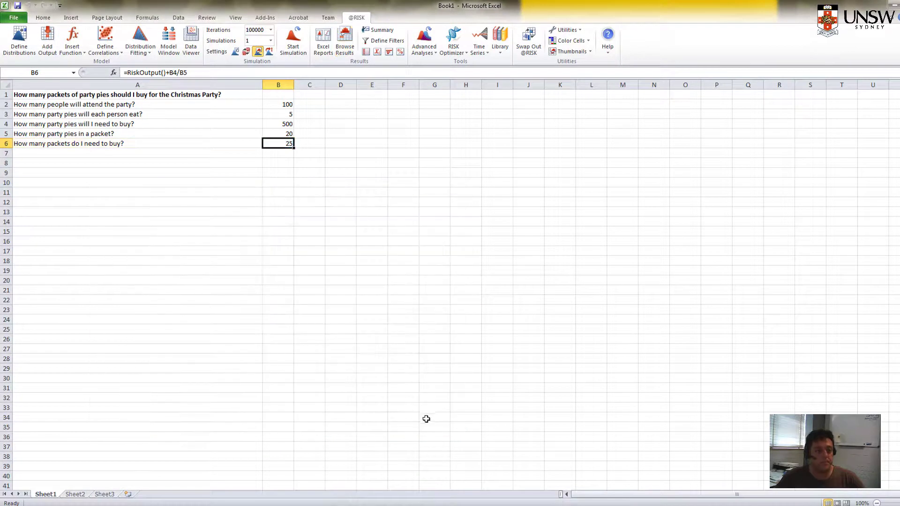
left_click(285, 104)
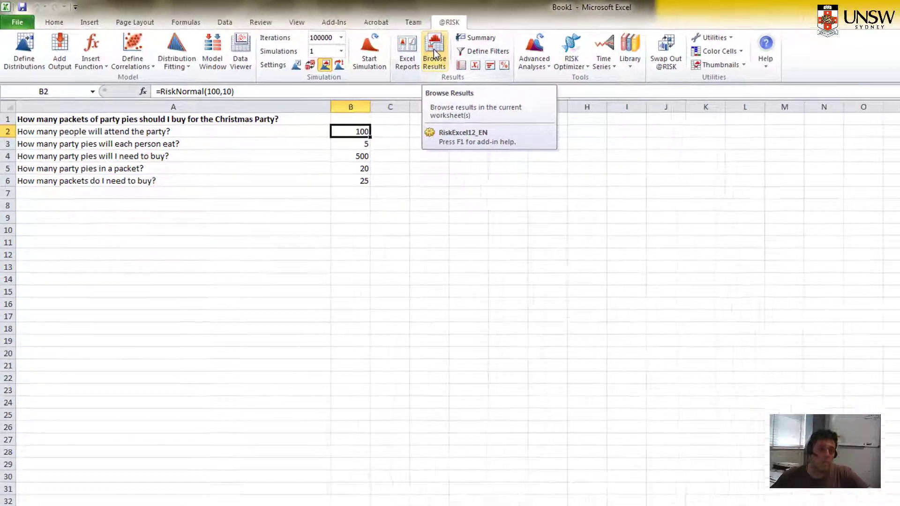
left_click(521, 59)
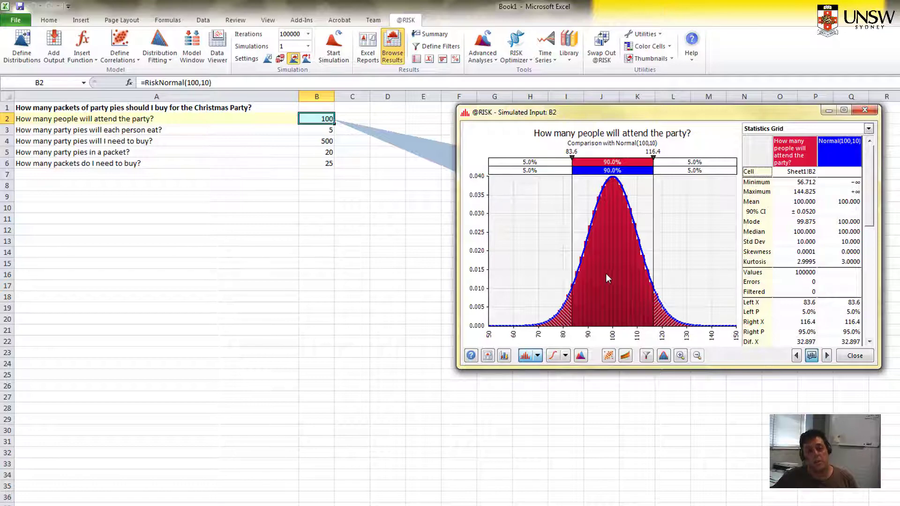
Step: Switch the results to pies per person (B3), then to pies needed (B4)
left_click(314, 131)
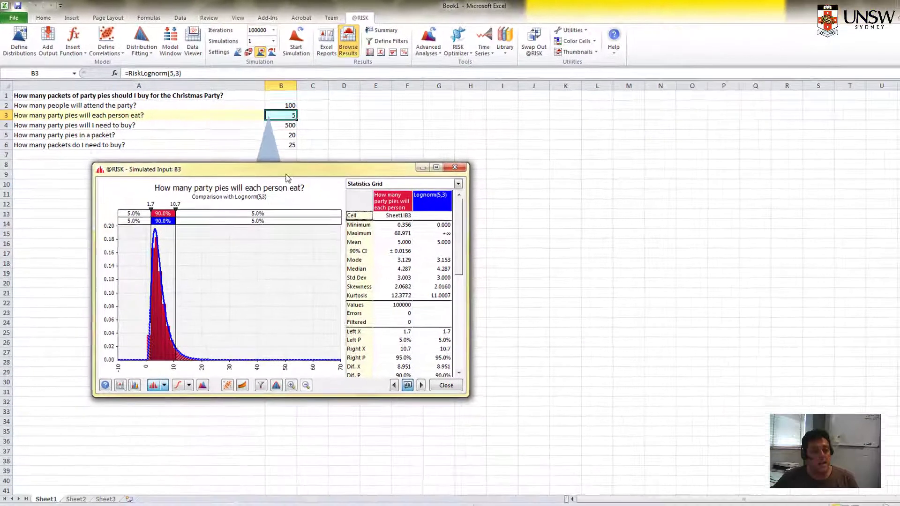
left_click_drag(287, 176, 676, 122)
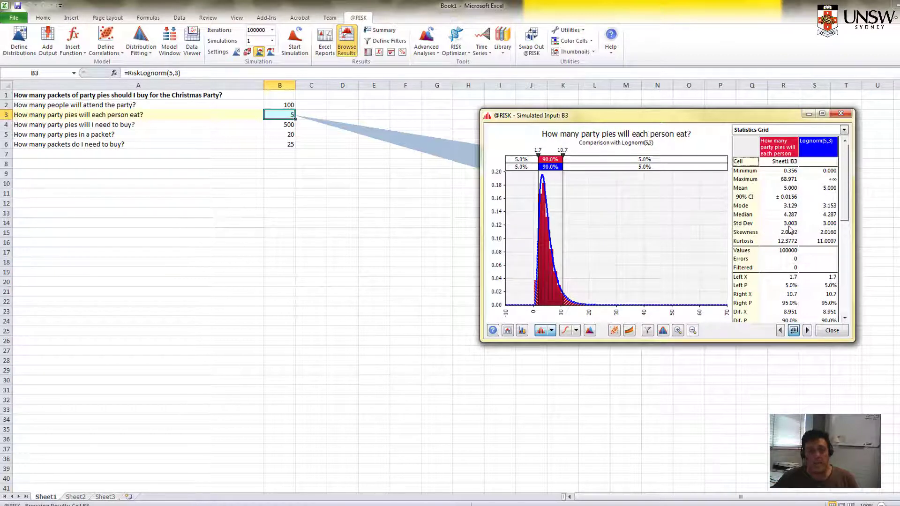
left_click(283, 125)
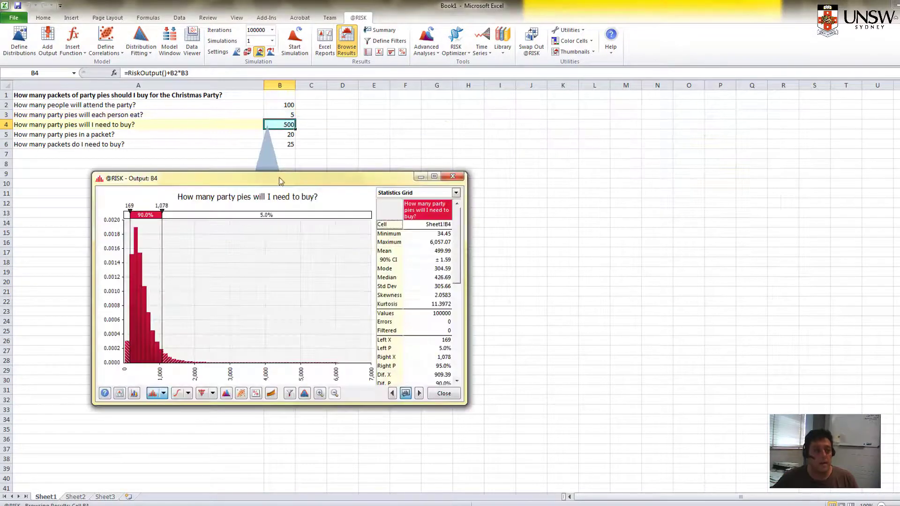
Step: Move the B4 results window up and right, beside the model values
left_click_drag(279, 180, 636, 125)
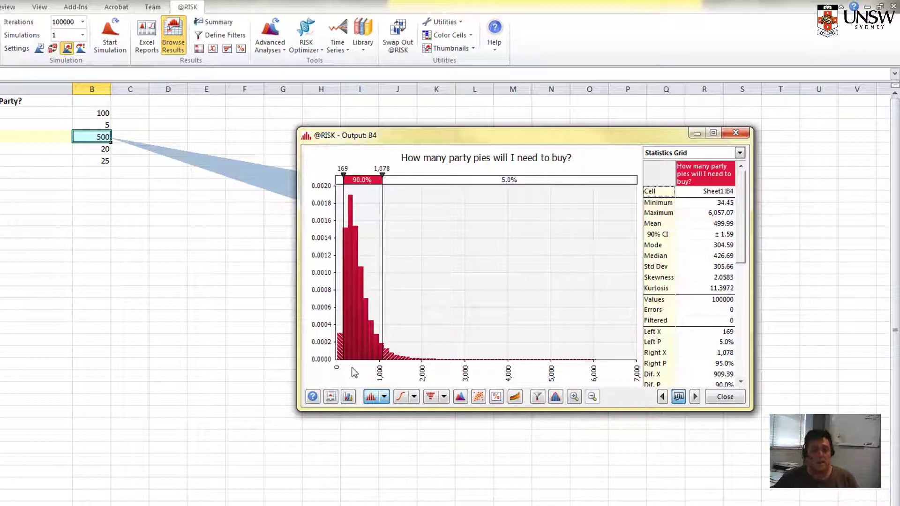
Step: Enter histogram binning minimum 0 and maximum 1500 in Graph Options for B4
left_click(349, 397)
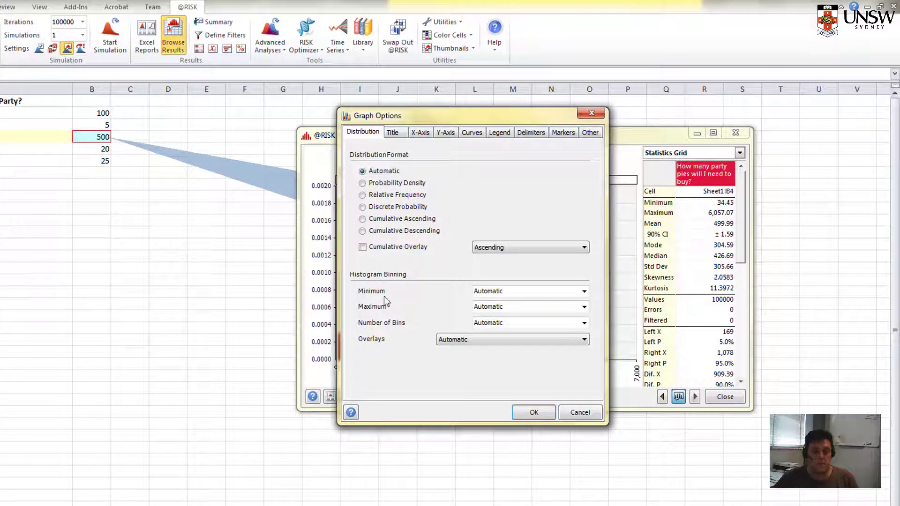
left_click(585, 291)
left_click(584, 291)
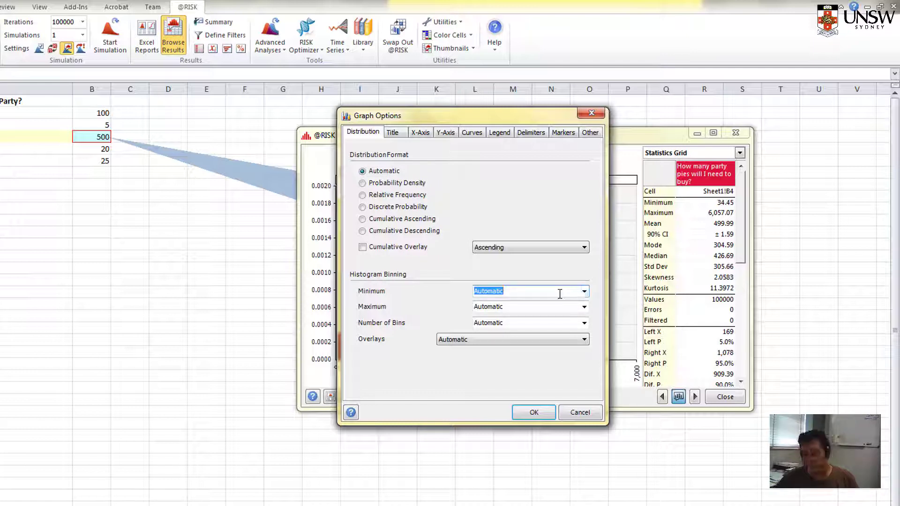
type("0")
left_click(508, 306)
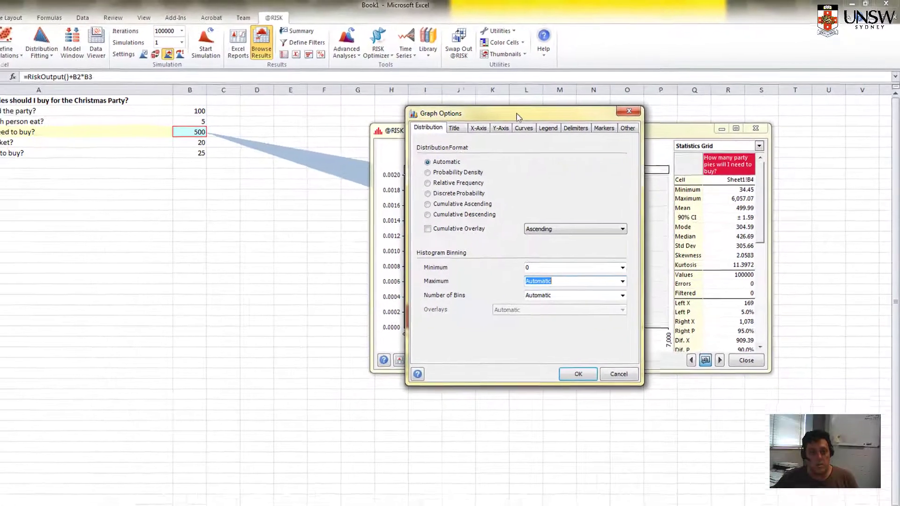
left_click_drag(396, 115, 487, 256)
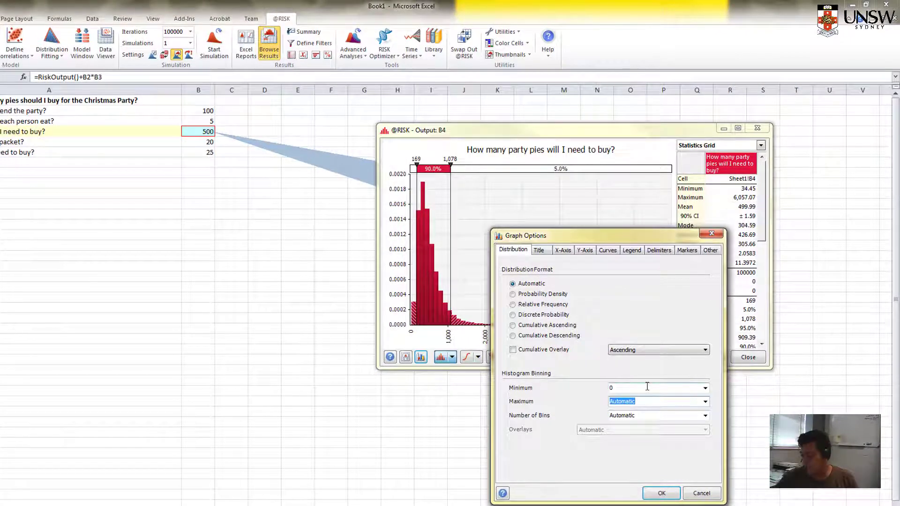
type("1500")
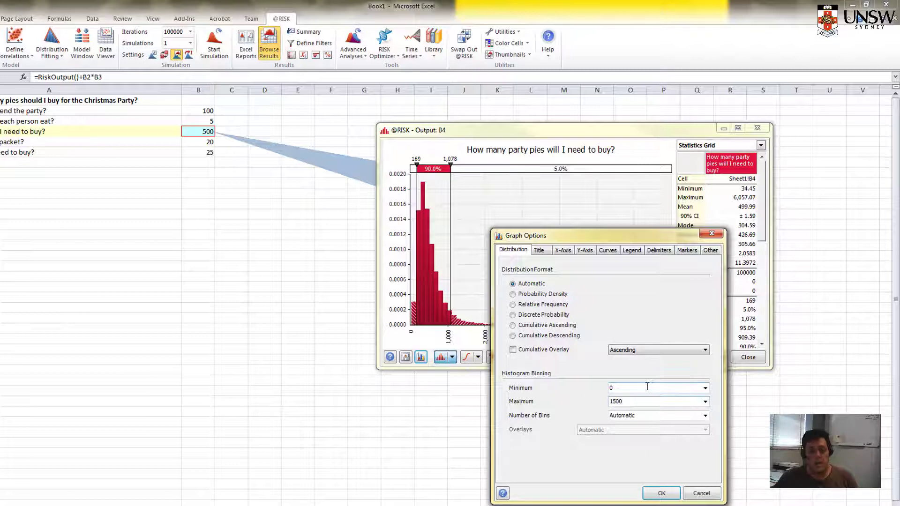
Step: Apply the 0–1500 binning and scroll the statistics to the median of 426.69
left_click(662, 493)
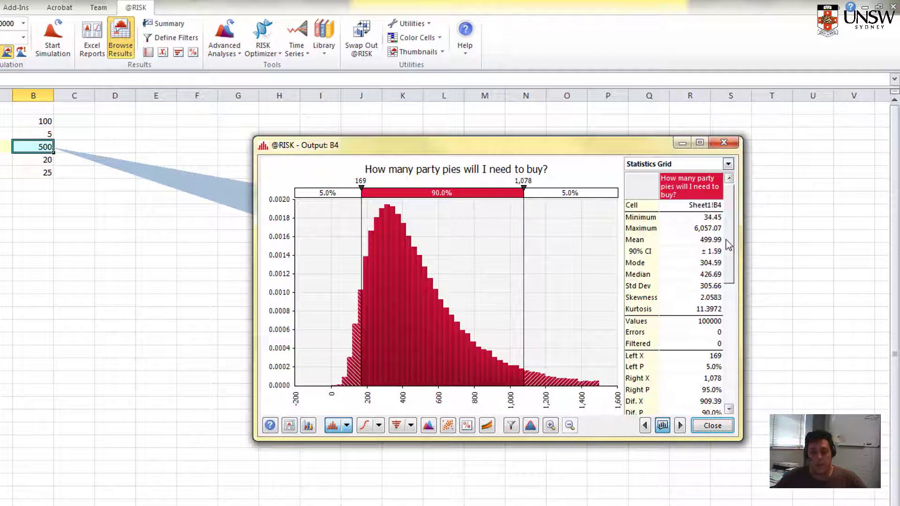
mouse_move(729, 243)
left_mouse_down()
mouse_move(735, 295)
mouse_move(729, 239)
left_mouse_up()
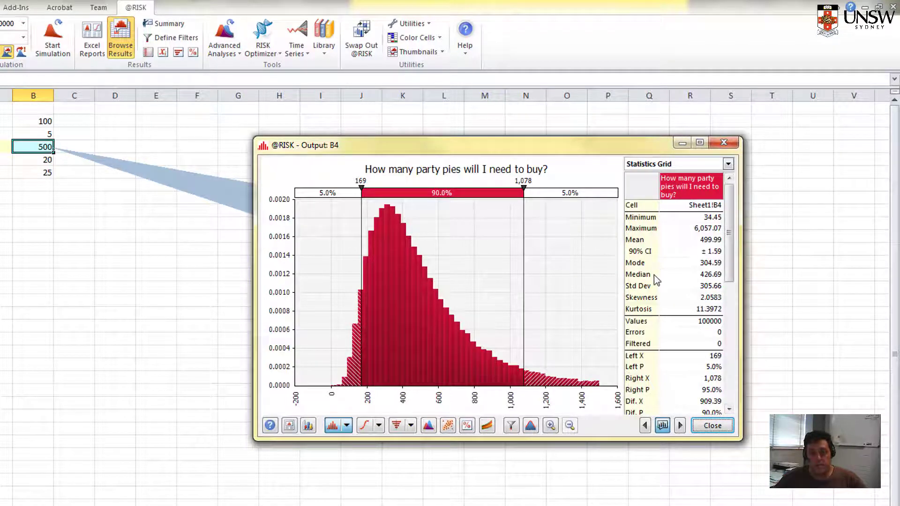
left_click(707, 278)
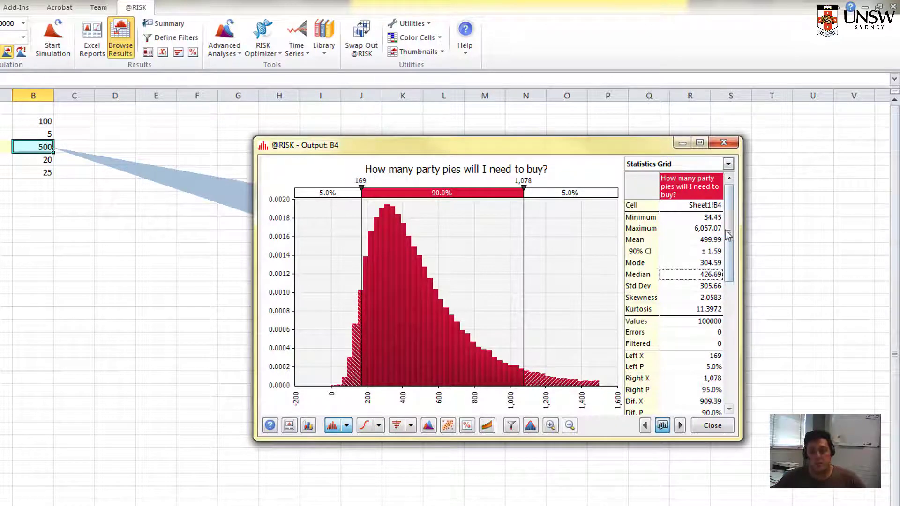
left_click_drag(729, 233, 745, 365)
scroll(745, 365, "up", 1)
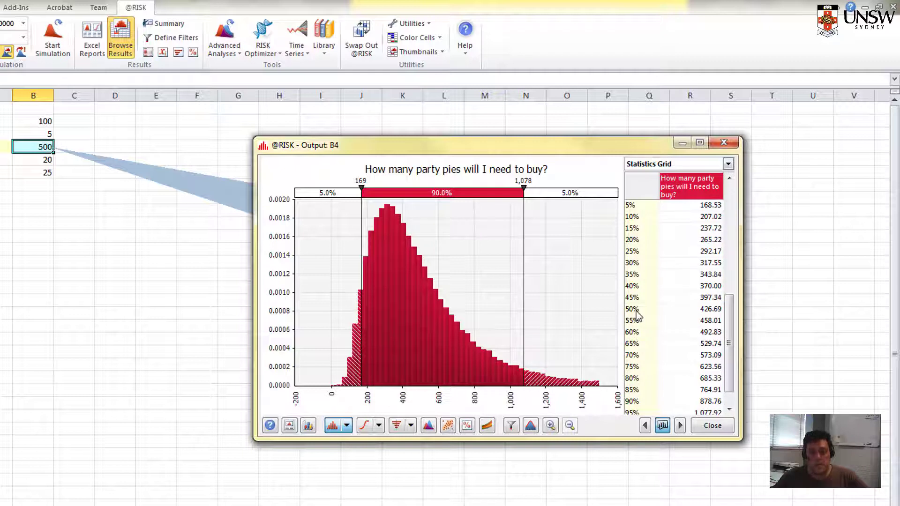
left_click(684, 311)
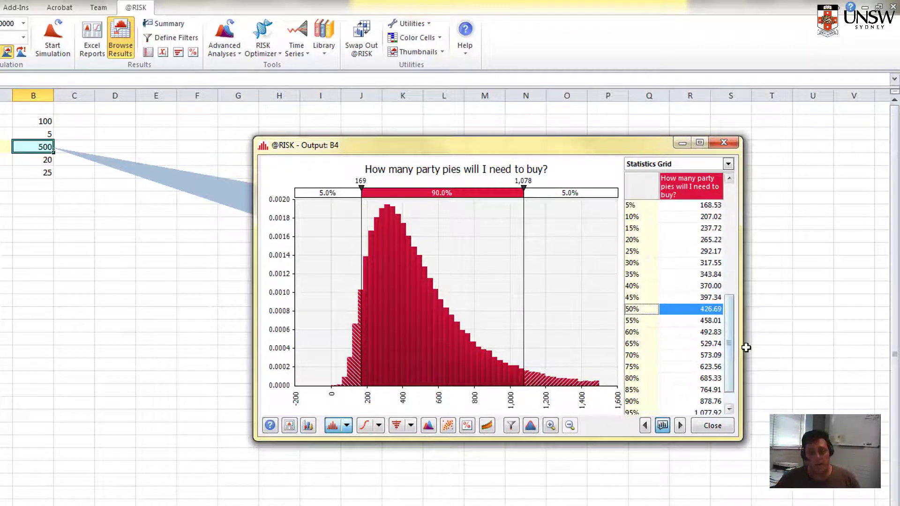
left_click_drag(730, 375, 731, 384)
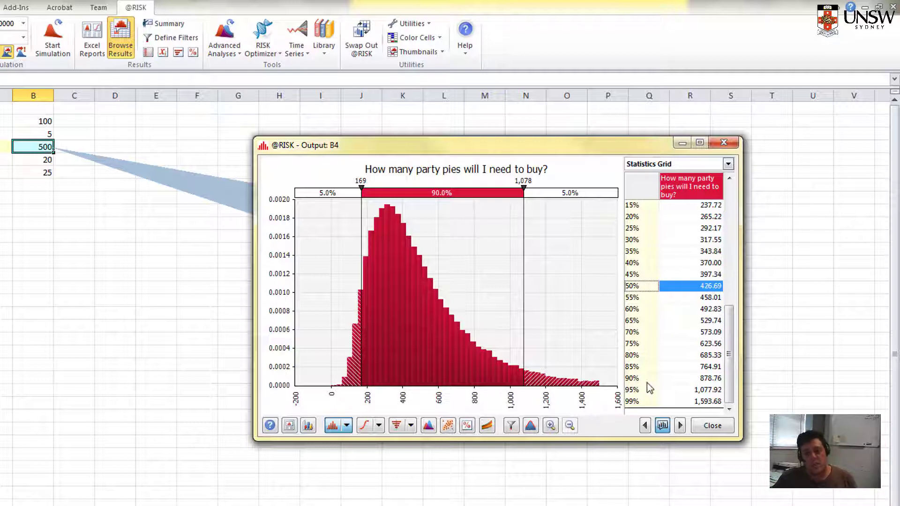
left_click(705, 380)
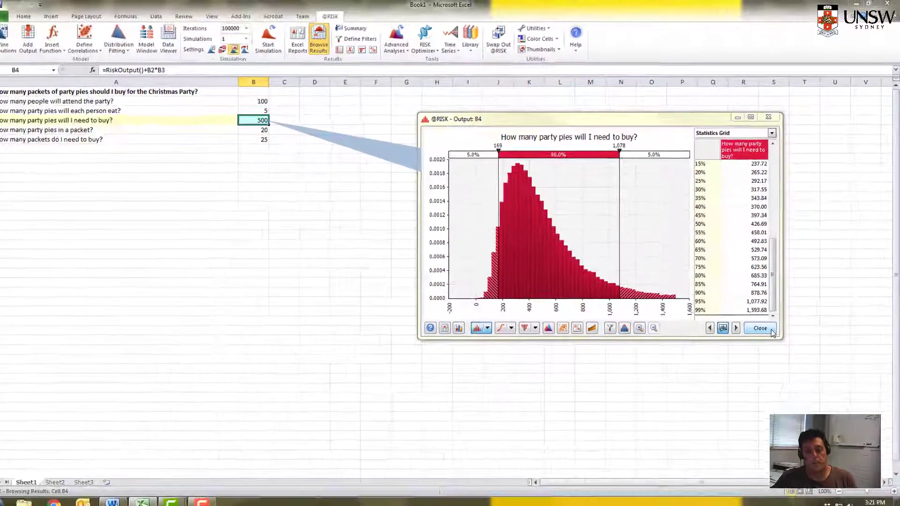
Step: Close the B4 chart, review B5's pies-per-packet results, then close that window
left_click(712, 426)
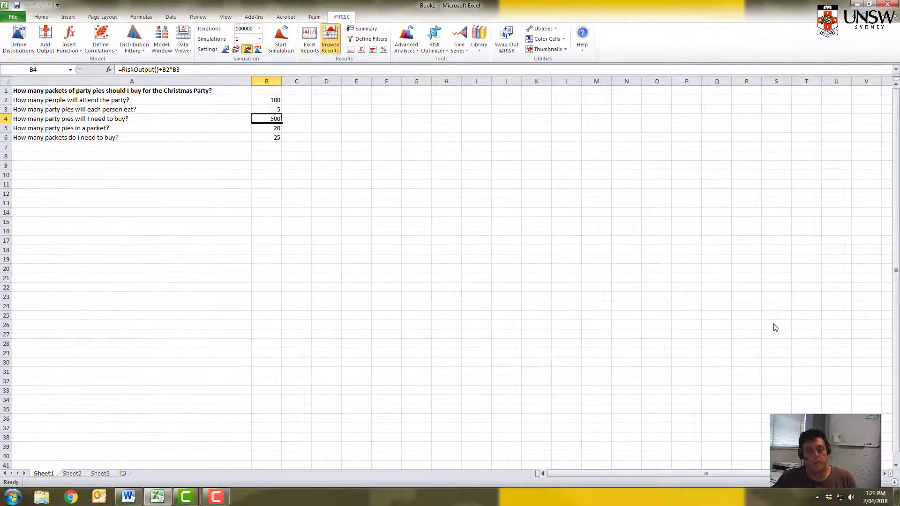
left_click(91, 128)
left_click(269, 129)
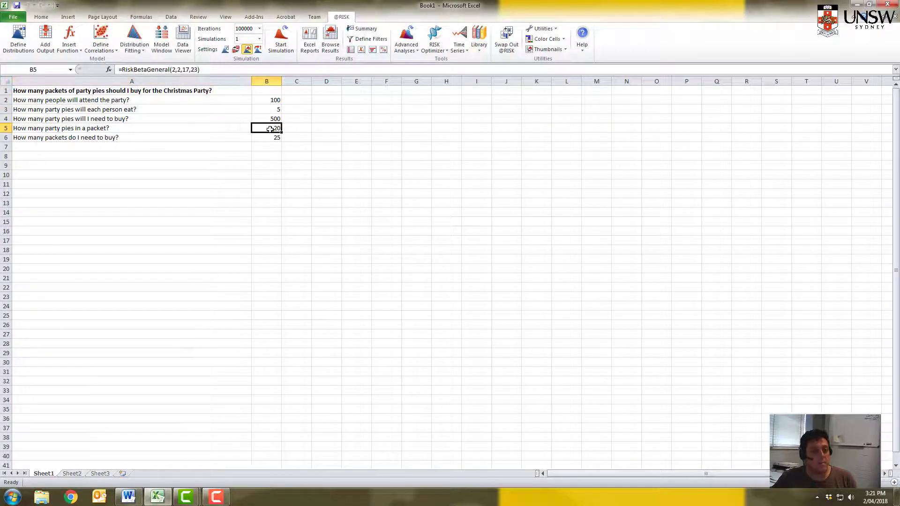
left_click(331, 38)
left_click_drag(282, 183, 583, 122)
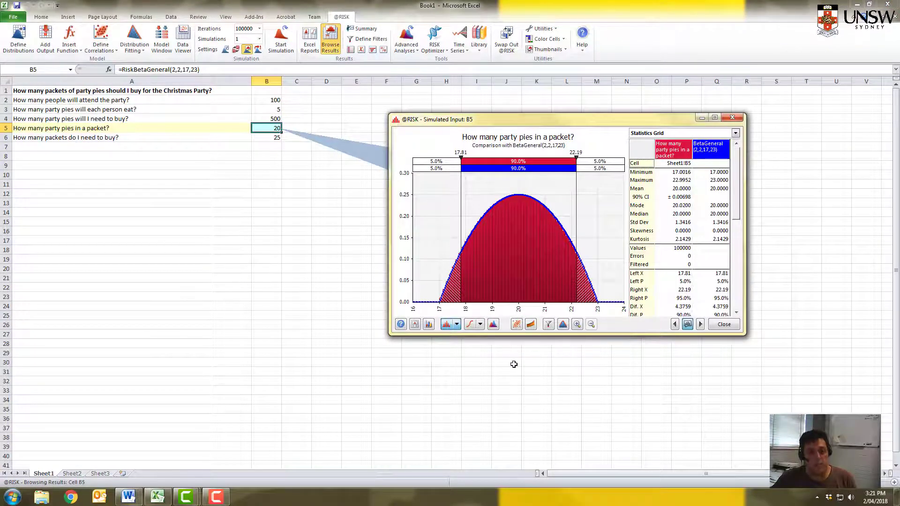
left_click(724, 325)
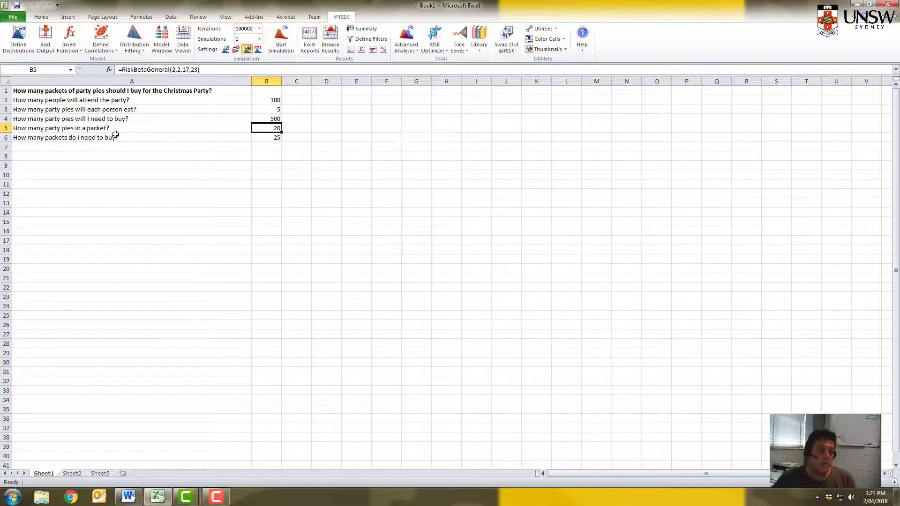
Step: Show the simulation results for the packets output in B6 and move the window clear of the model
left_click(272, 137)
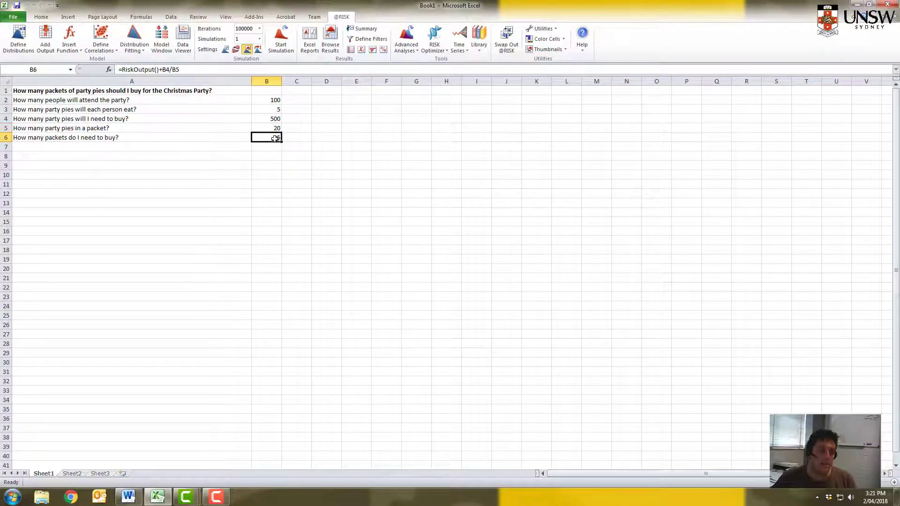
left_click(330, 42)
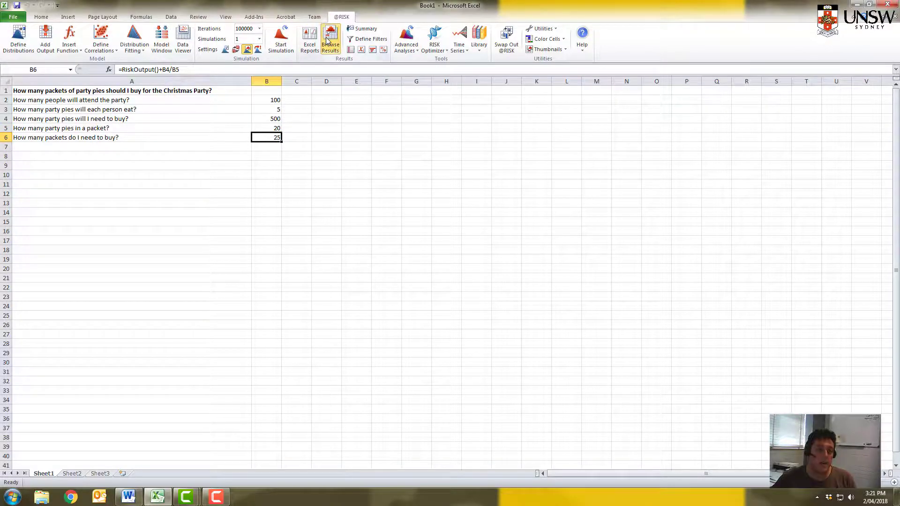
left_click_drag(283, 183, 698, 122)
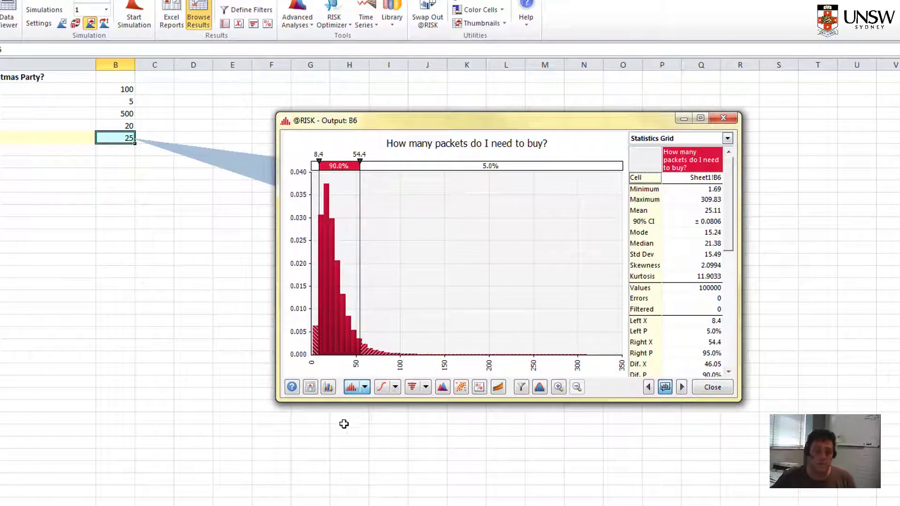
Step: Set the histogram binning minimum to 0 and maximum to 100
left_click(328, 387)
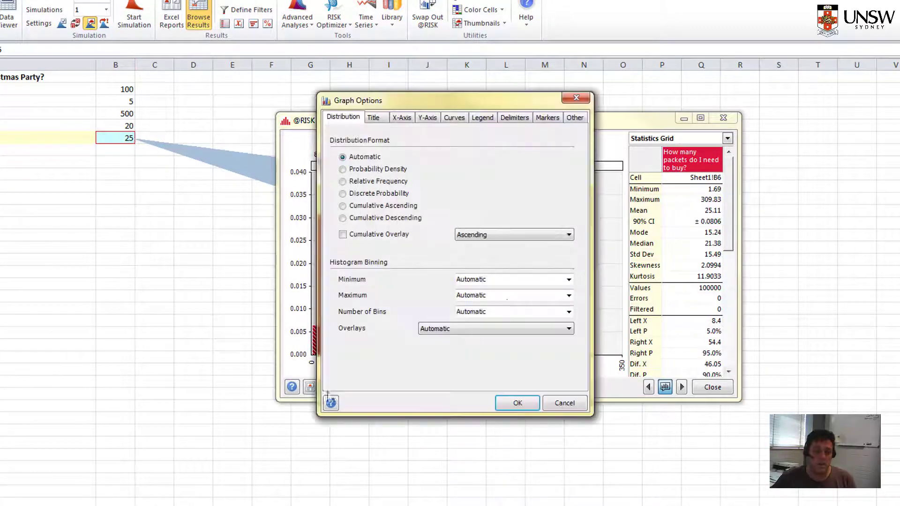
left_click(502, 280)
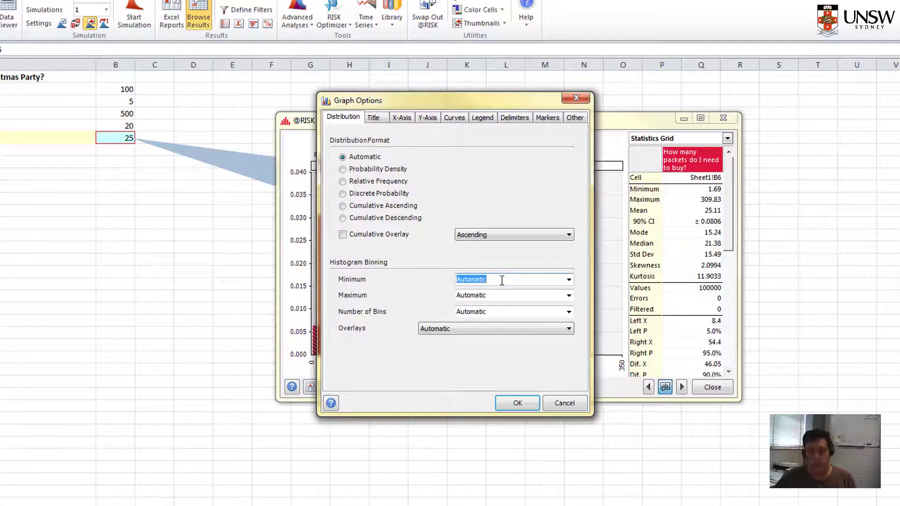
type("0")
left_click_drag(507, 295, 400, 299)
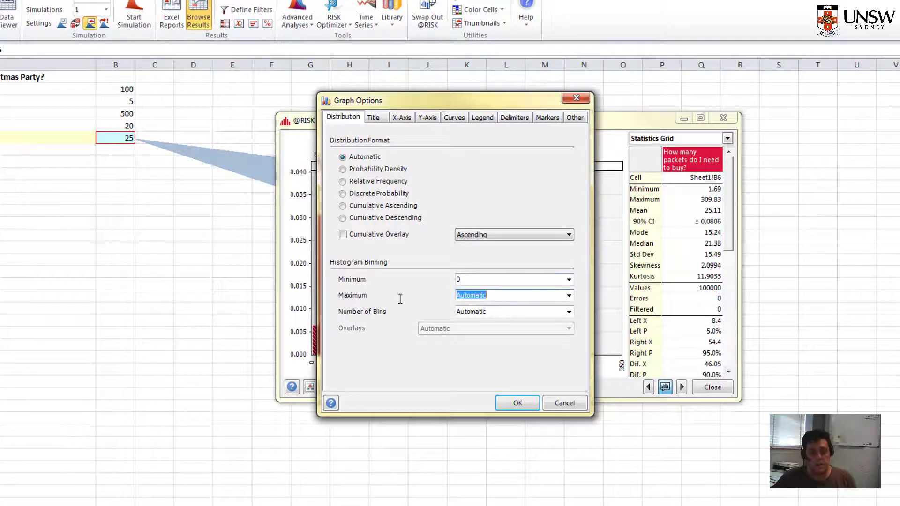
type("100")
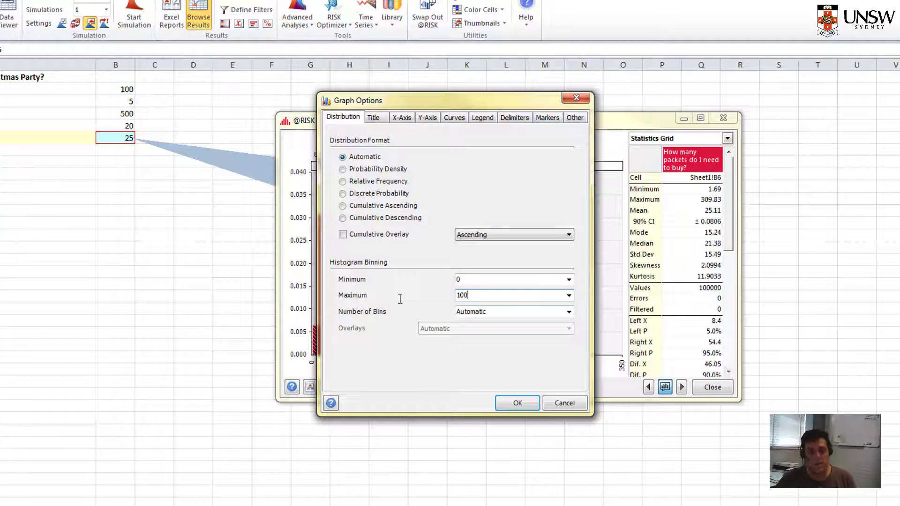
left_click(520, 404)
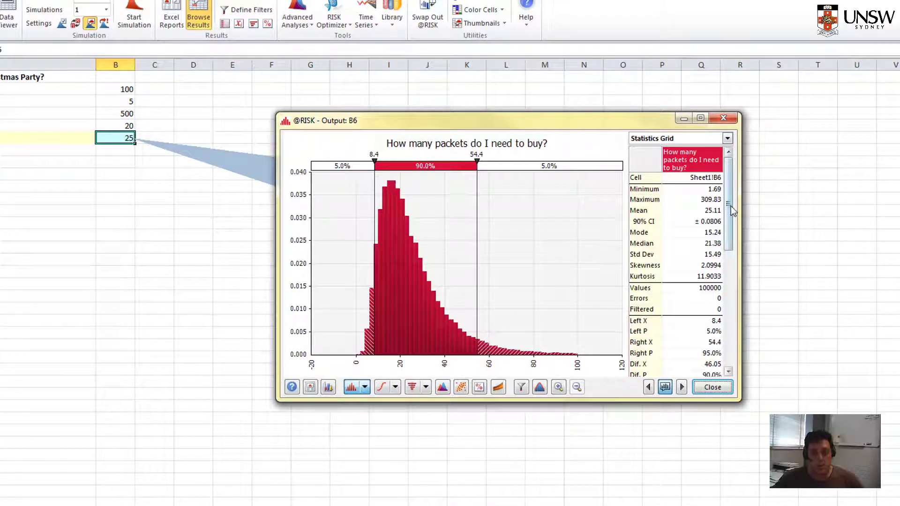
Step: Scroll the statistics grid down to the percentiles and select the 90% value, 44.26
left_click_drag(729, 206, 721, 343)
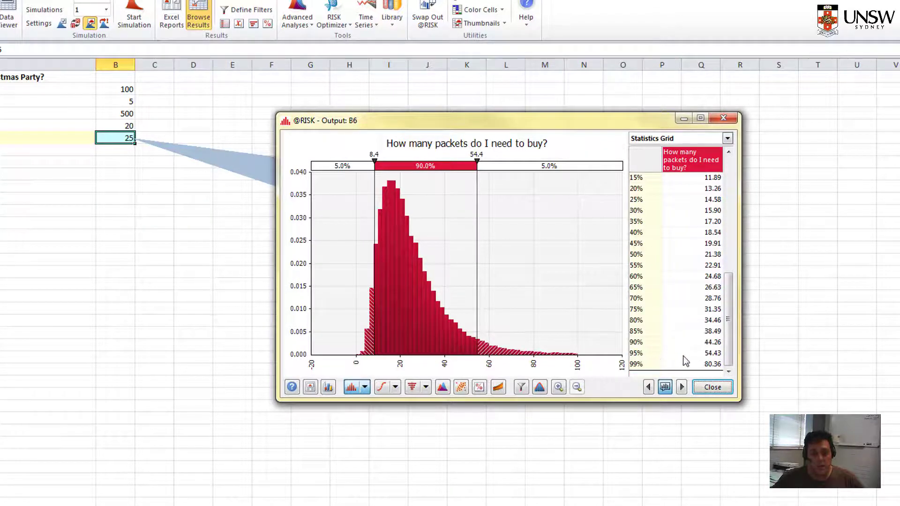
left_click(714, 344)
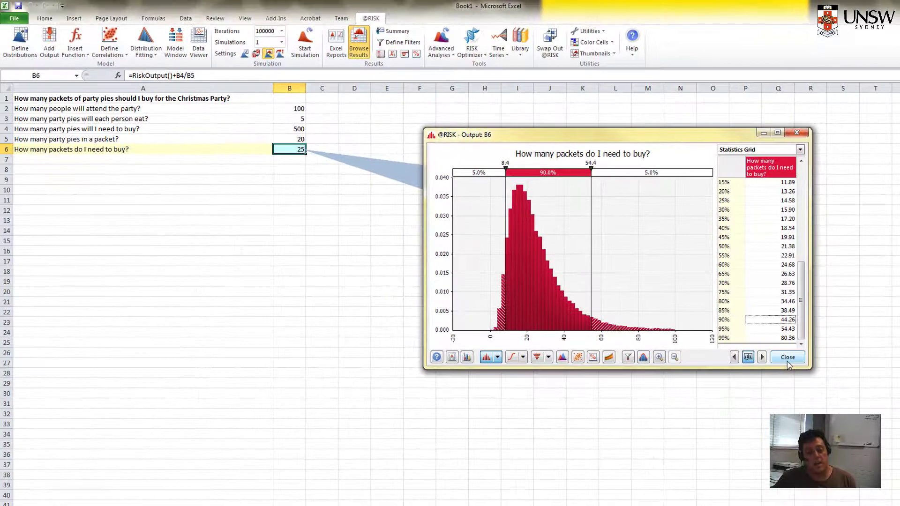
left_click(788, 358)
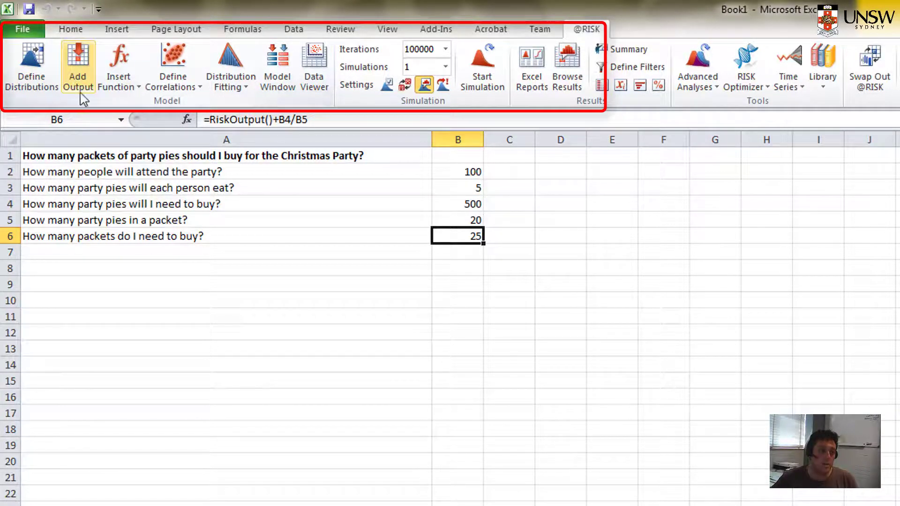
left_click(446, 49)
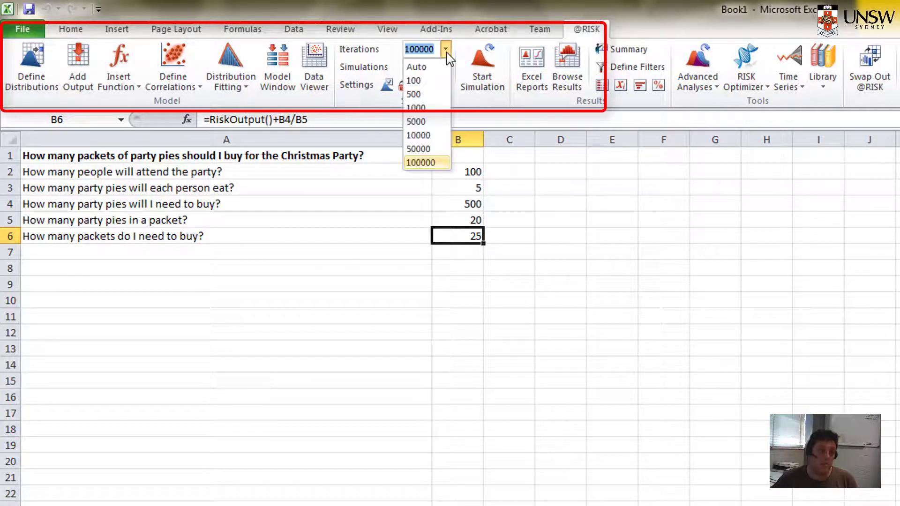
left_click(446, 53)
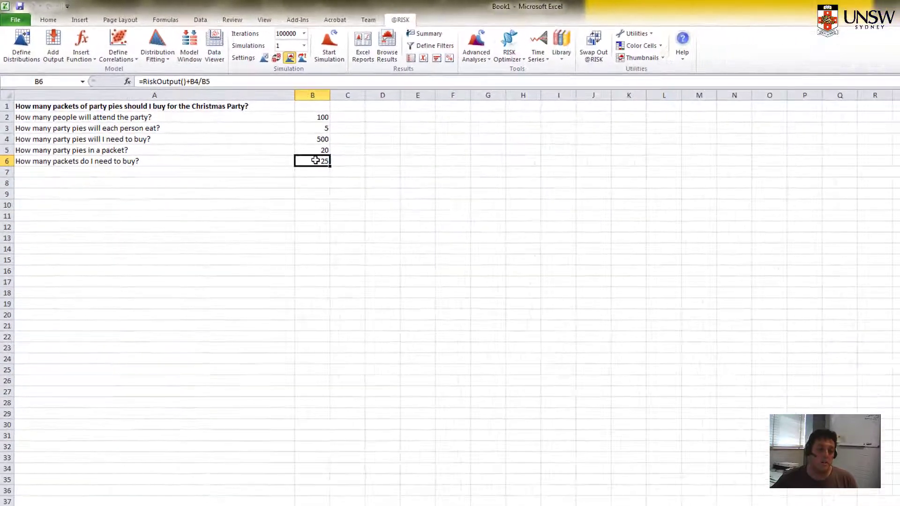
Step: Reopen the packets histogram and title its horizontal axis 'Number of packets'
left_click(566, 65)
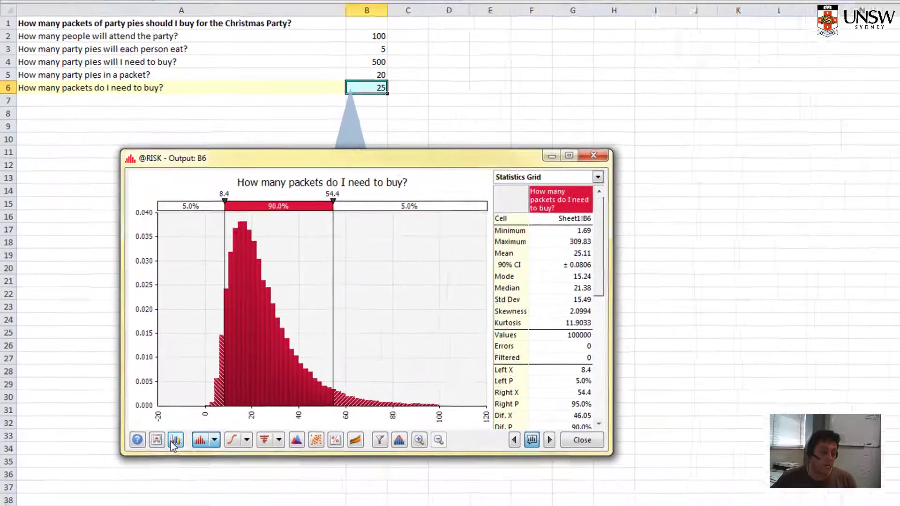
left_click(190, 449)
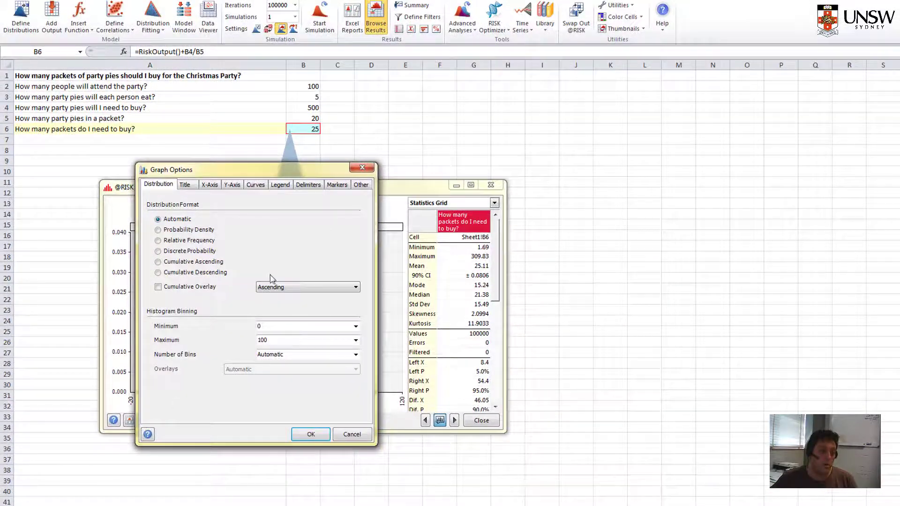
left_click(210, 188)
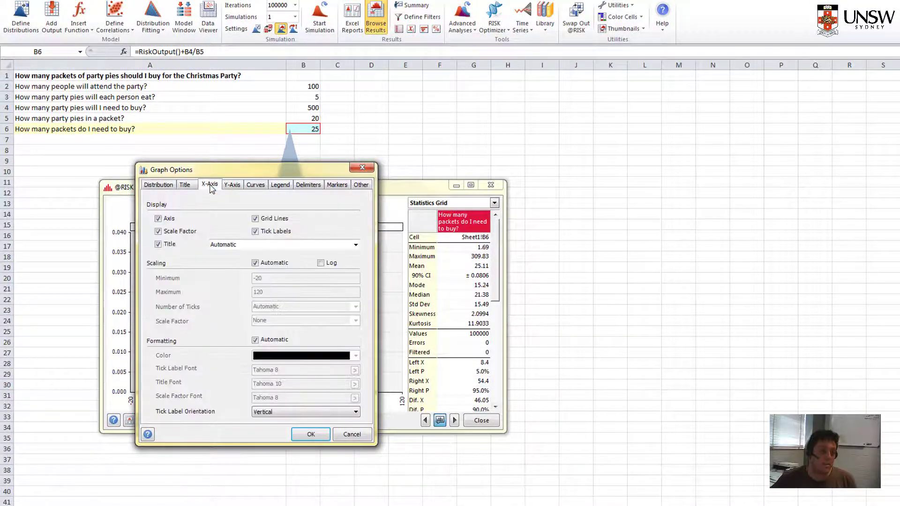
left_click(246, 245)
left_click_drag(270, 172, 353, 179)
left_click_drag(442, 180, 766, 131)
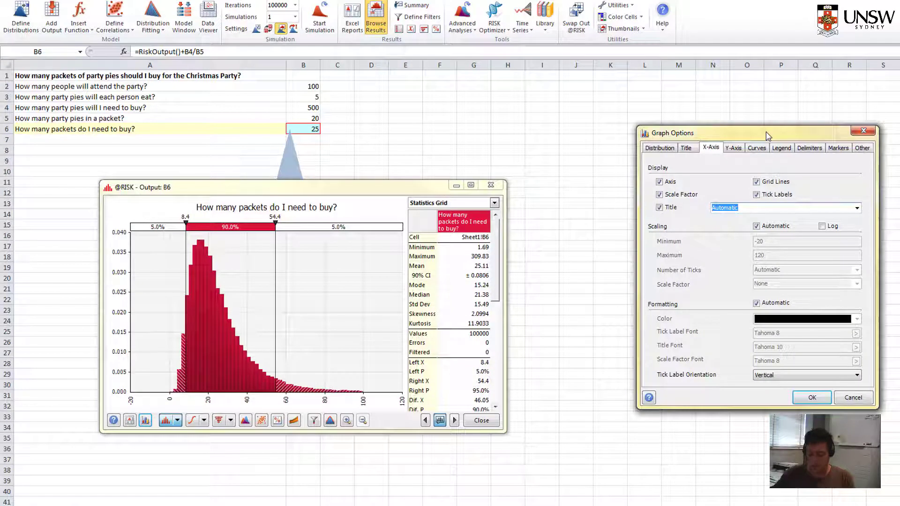
type("Num")
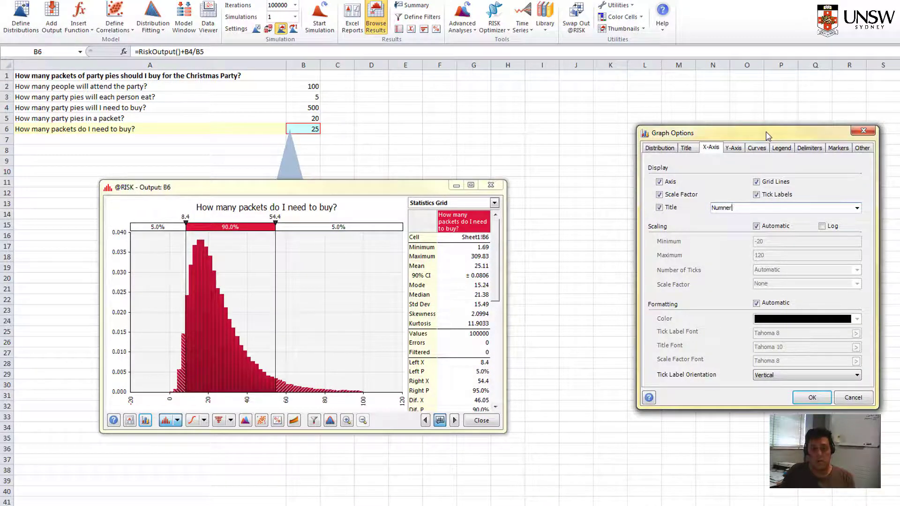
type("ber of packets")
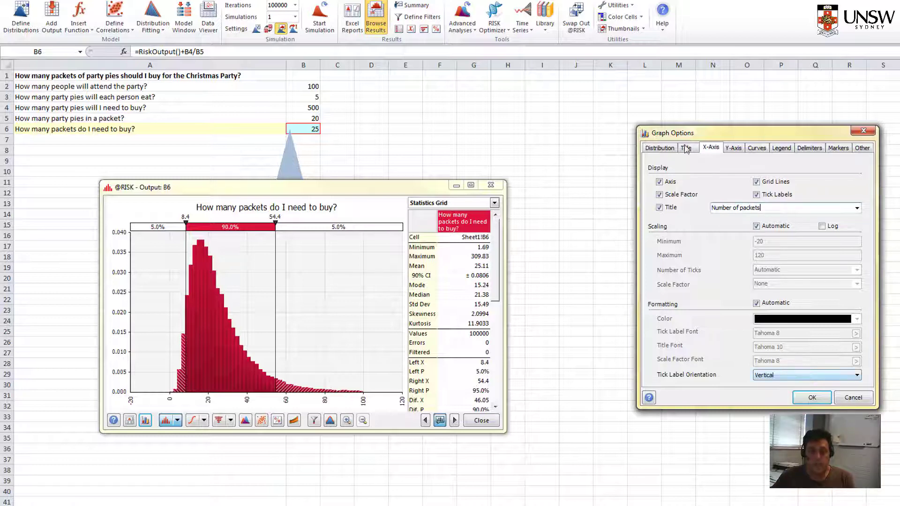
Step: Title the vertical axis 'Frequency' and apply the new axis titles
left_click(733, 147)
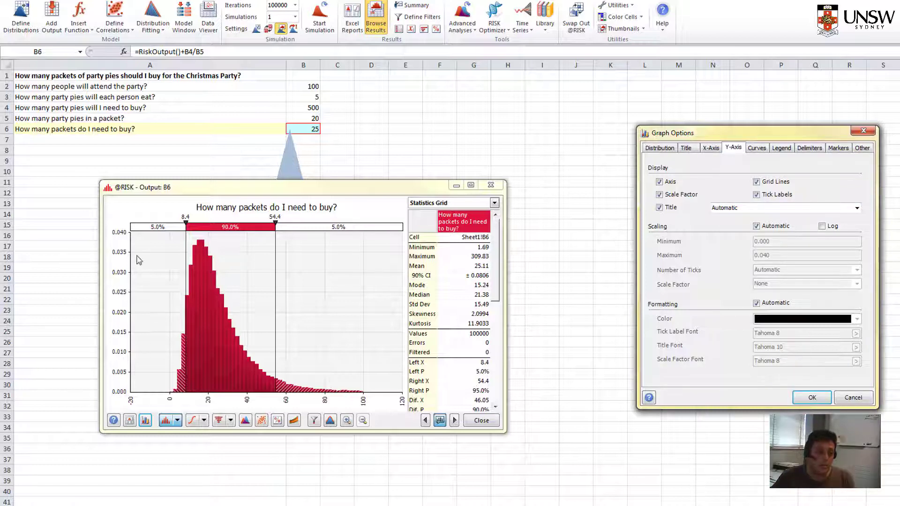
left_click_drag(747, 208, 711, 208)
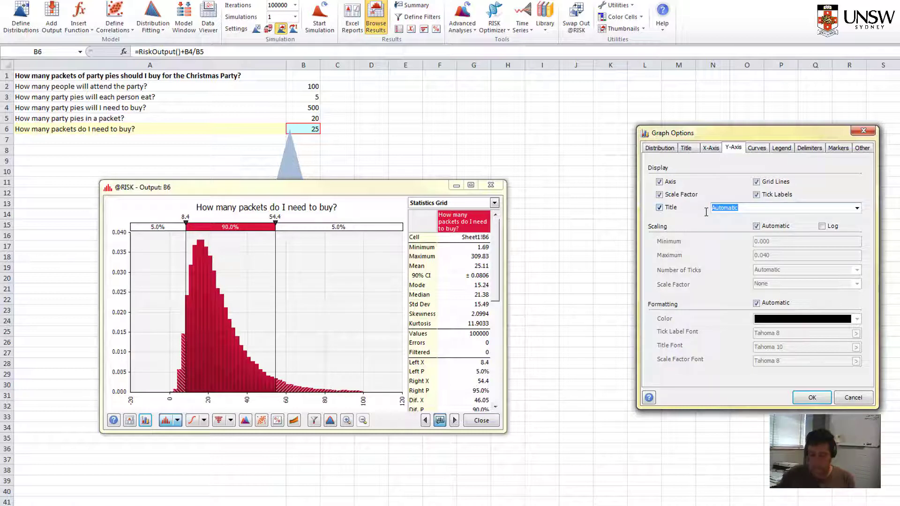
type("Frequency")
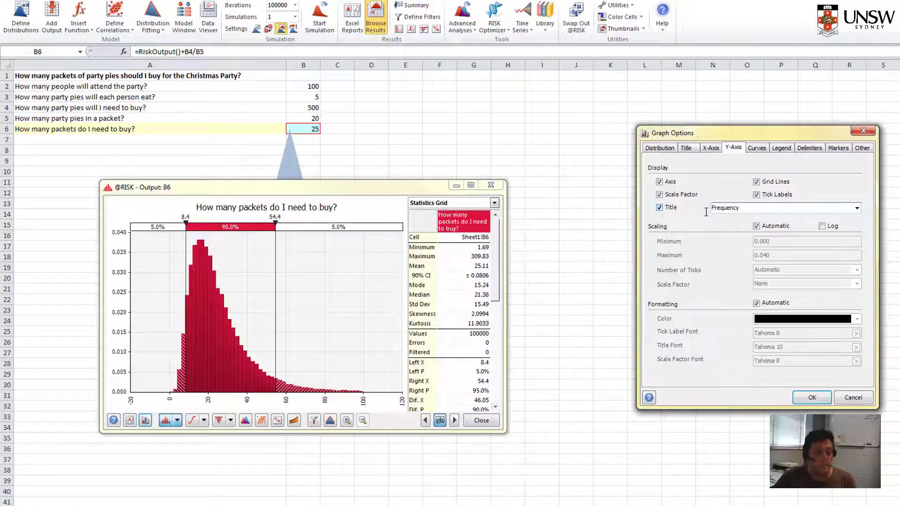
left_click(812, 397)
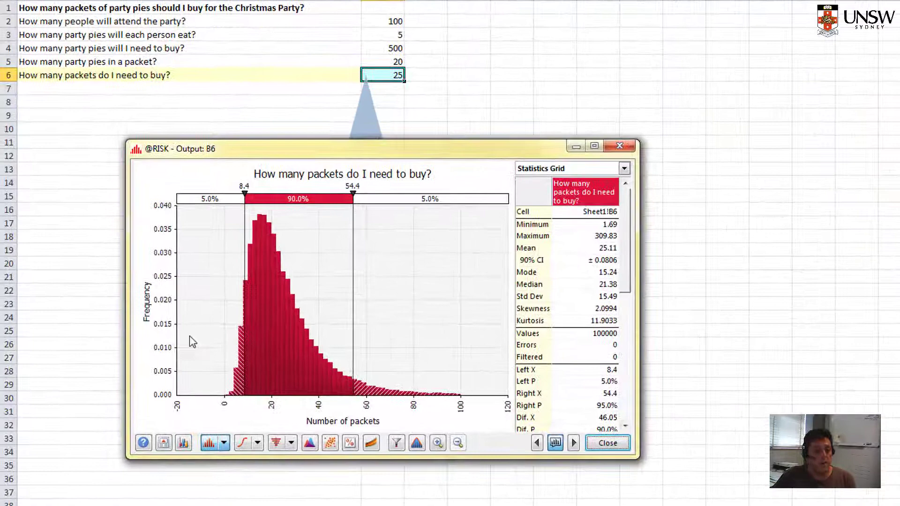
Step: Copy the histogram graph, paste it as a picture at cell L8, and drag it into place
right_click(380, 315)
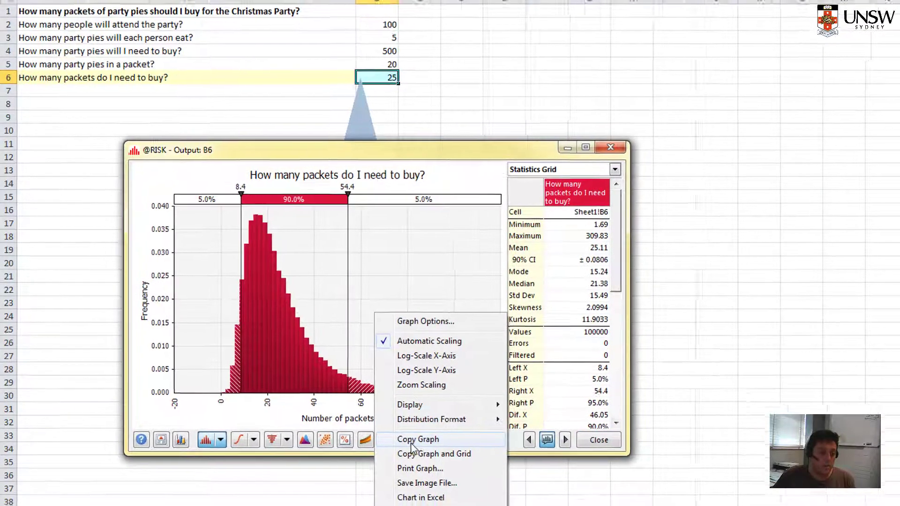
left_click(411, 444)
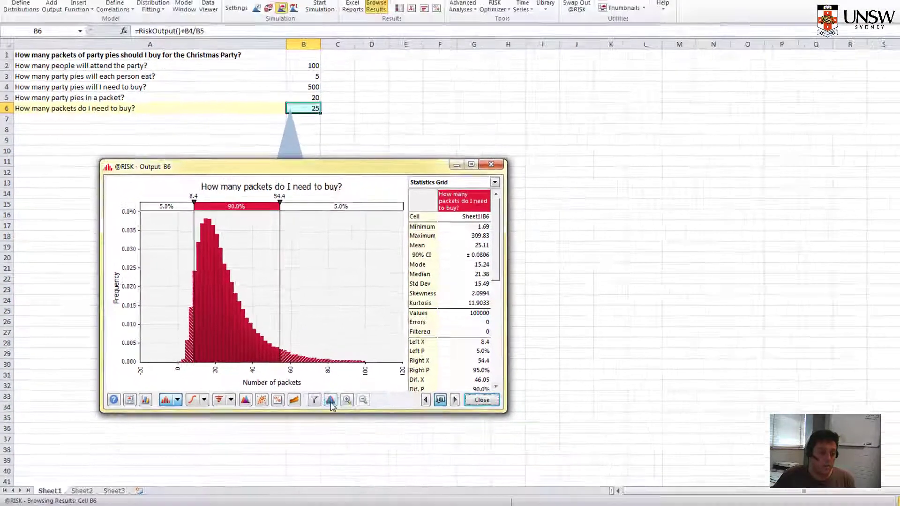
left_click(822, 103)
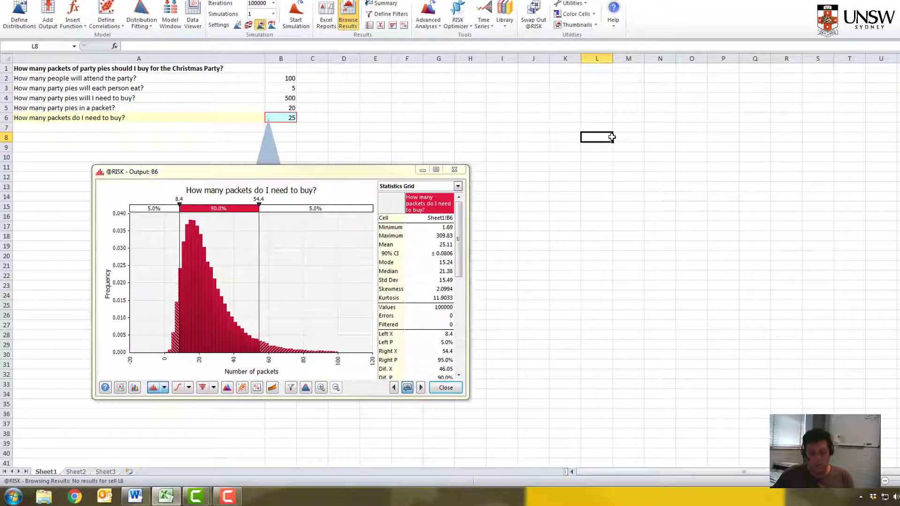
key("ctrl+v")
left_click_drag(631, 143, 562, 158)
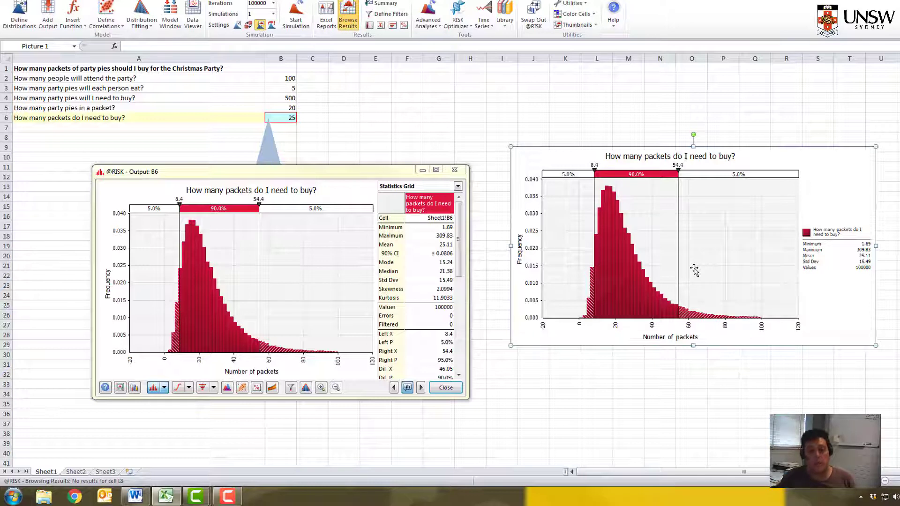